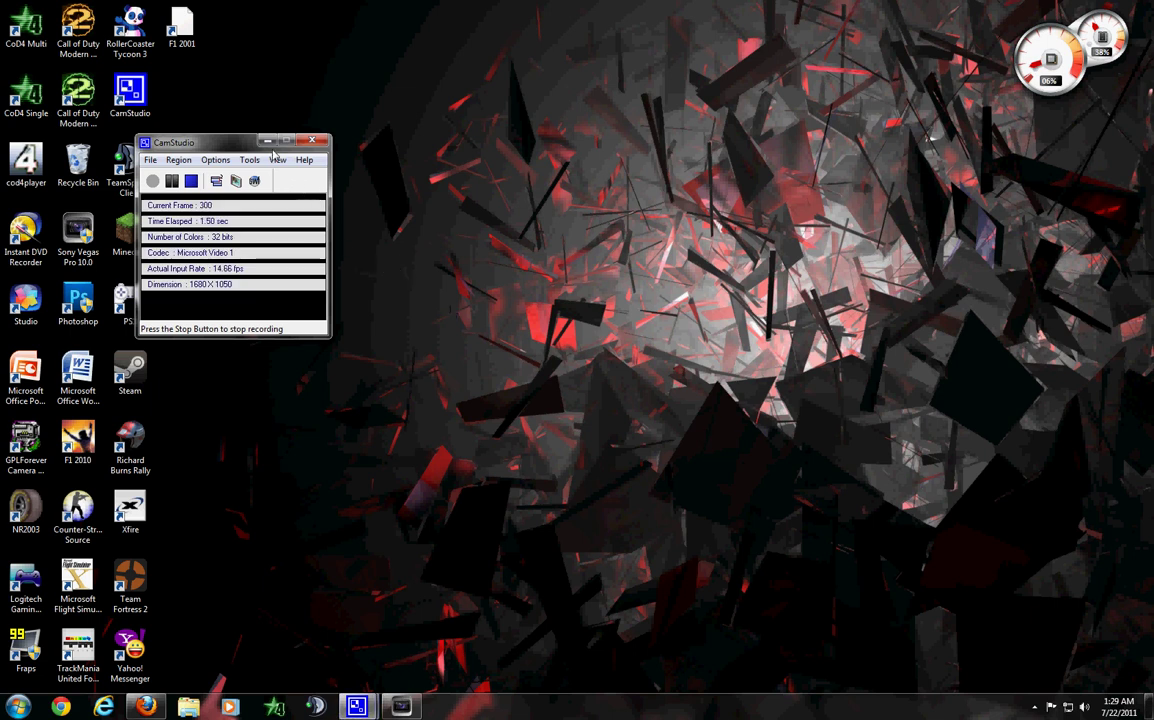
# Minimize CamStudio and bring the Vegas Pro project window back to the front
pyautogui.click(269, 143)
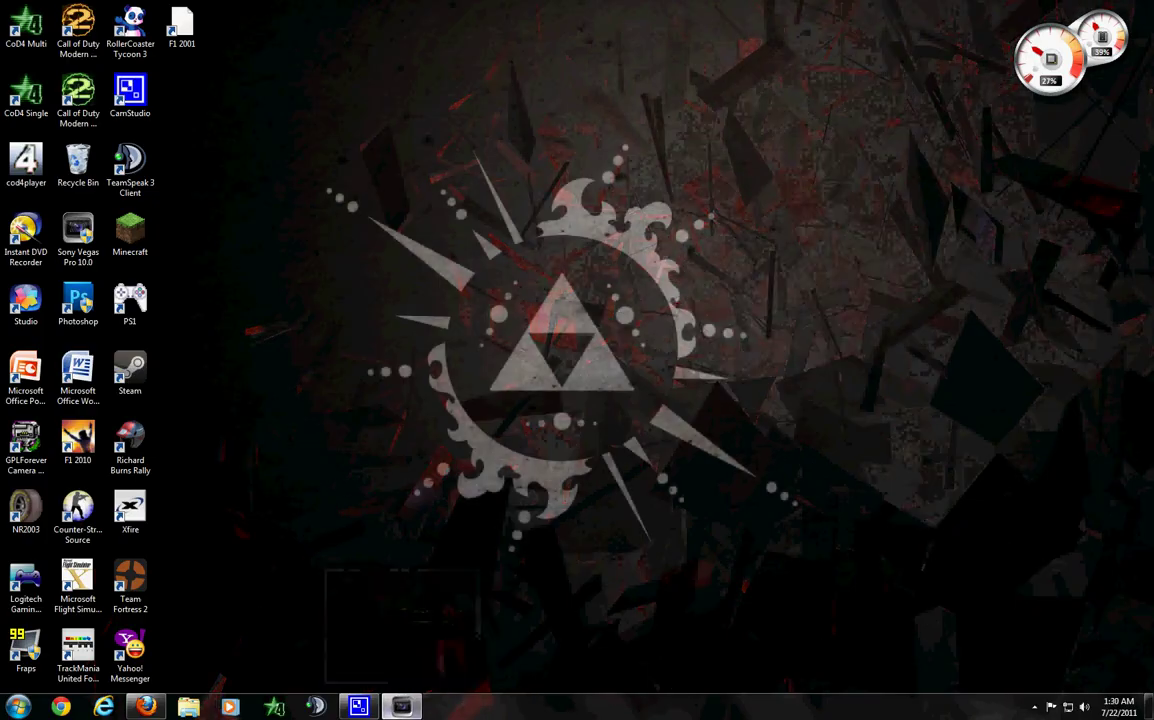
pyautogui.click(401, 706)
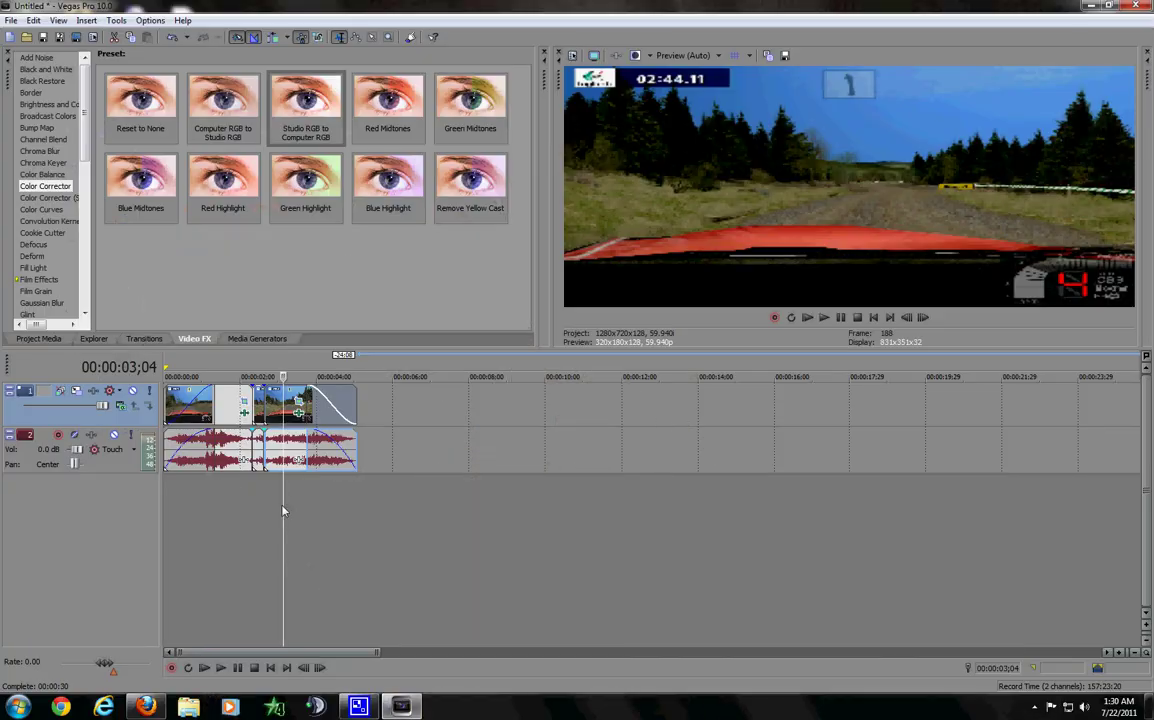
pyautogui.moveTo(283, 511)
pyautogui.mouseDown()
pyautogui.moveTo(234, 492)
pyautogui.moveTo(167, 505)
pyautogui.moveTo(313, 520)
pyautogui.moveTo(253, 507)
pyautogui.moveTo(265, 511)
pyautogui.mouseUp()
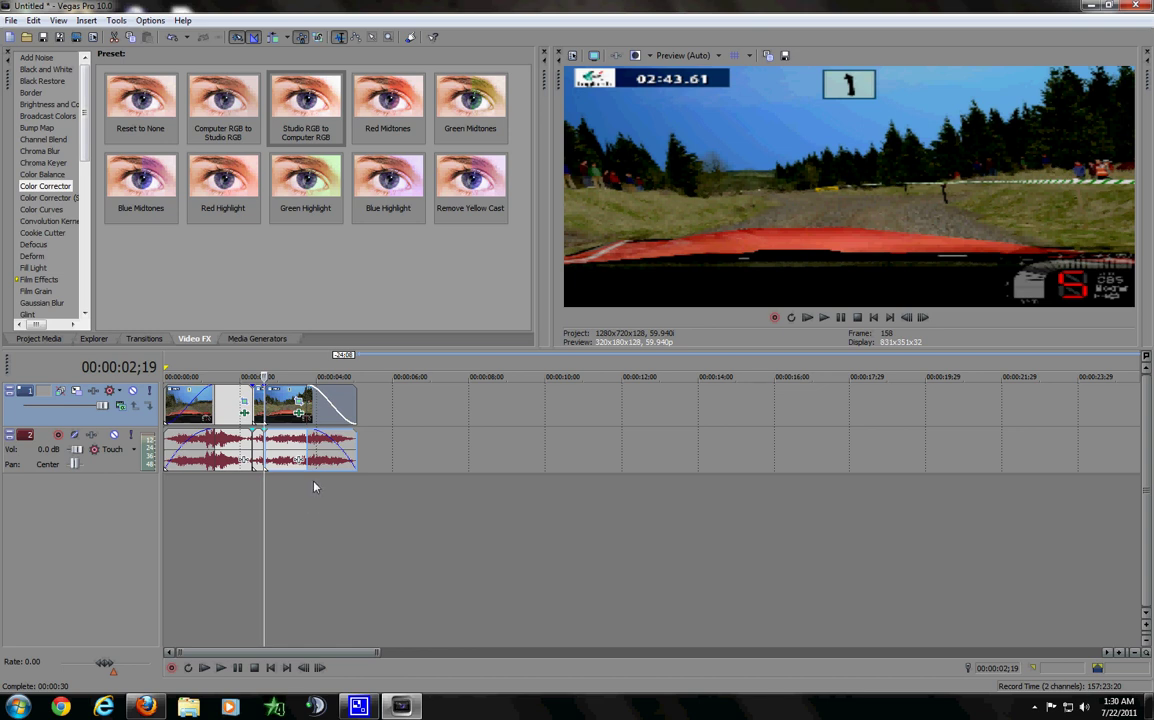
pyautogui.click(286, 440)
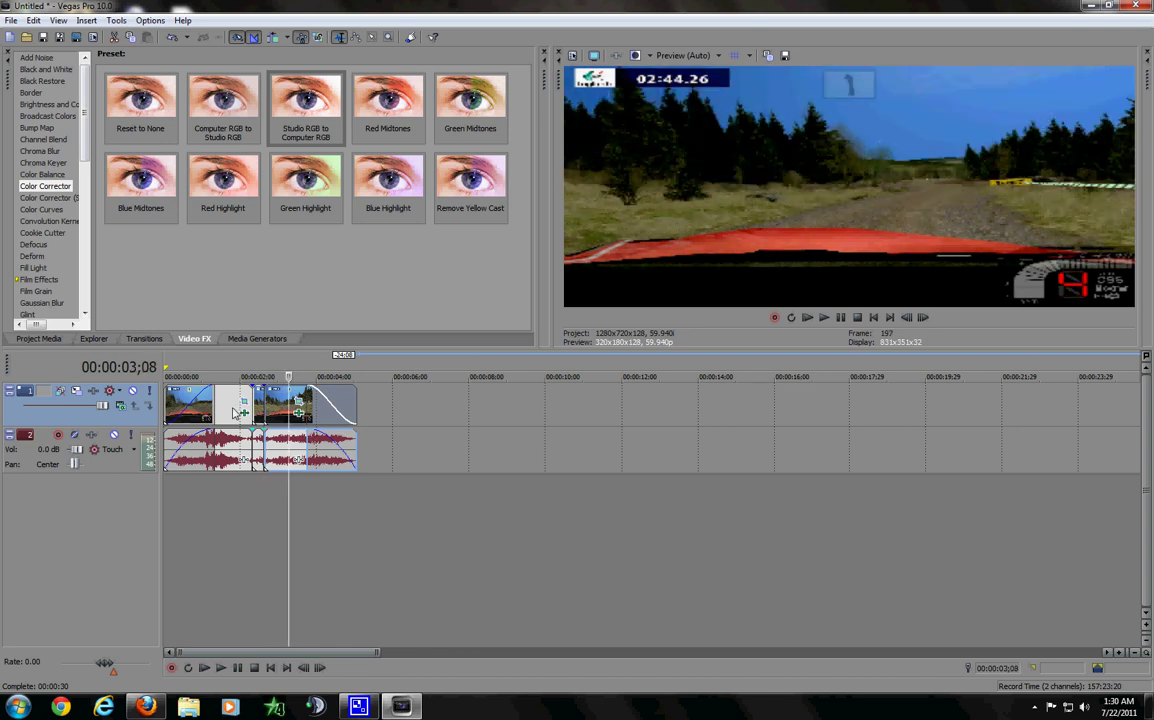
pyautogui.click(223, 408)
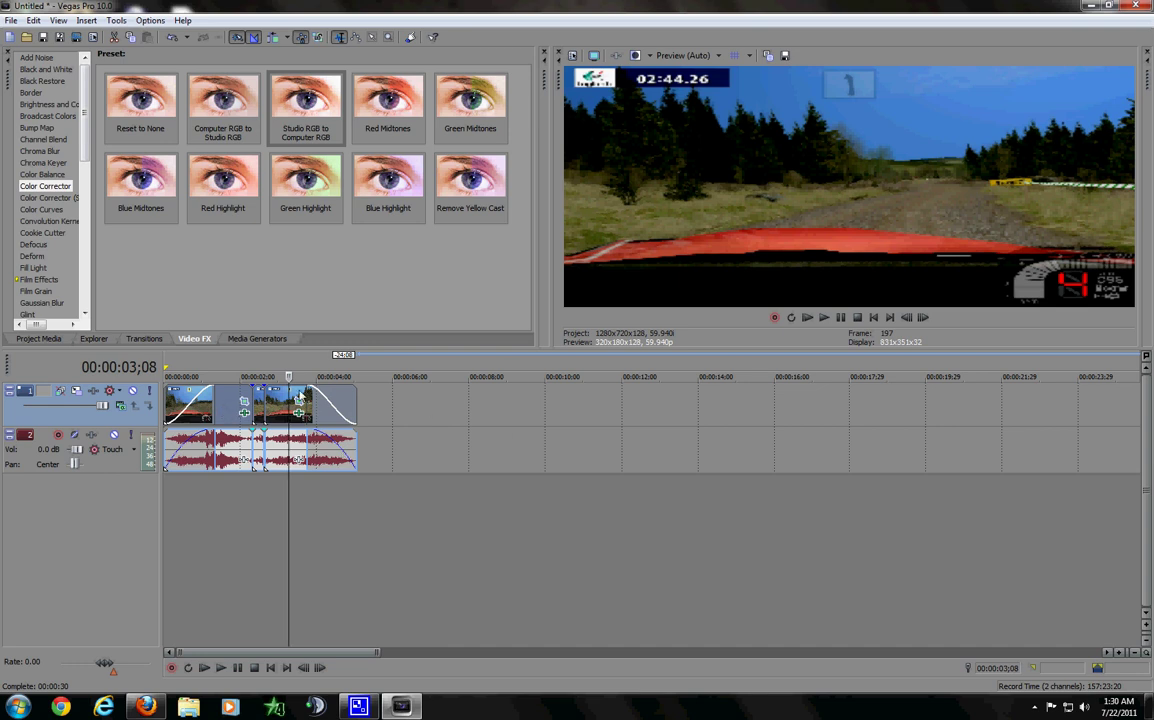
# Clear all events from the timeline and start a new project without saving the old one
pyautogui.hotkey('ctrl', 'z')
pyautogui.click(238, 404)
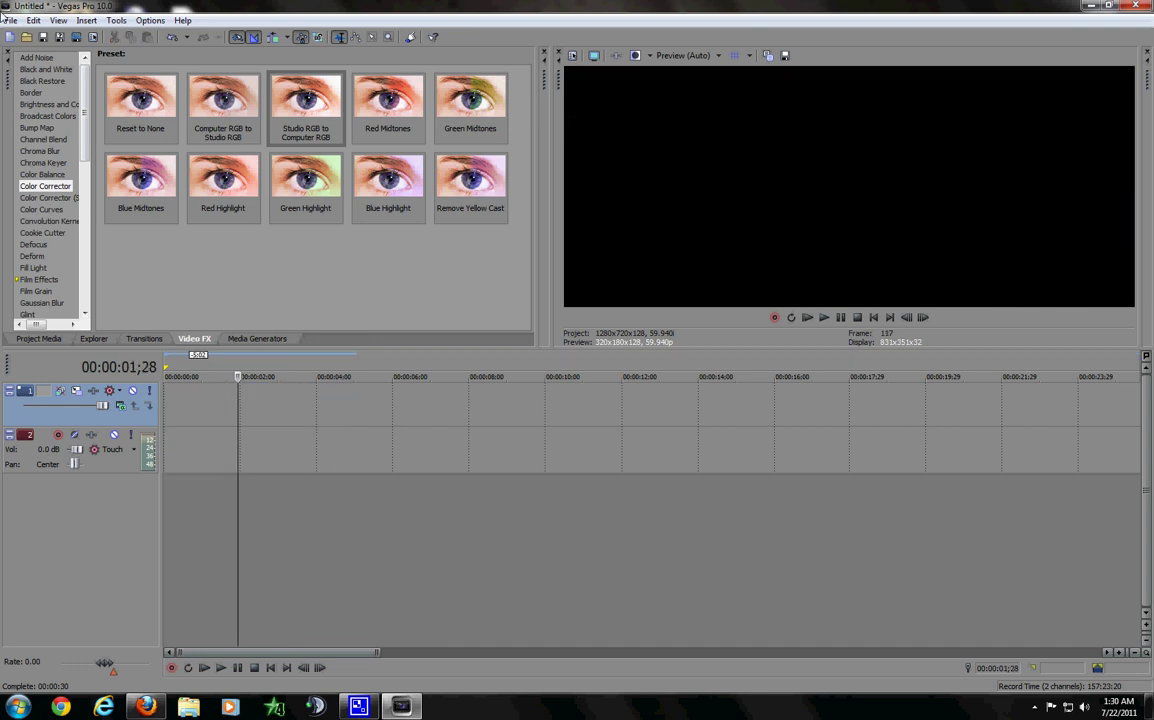
pyautogui.click(33, 20)
pyautogui.moveTo(10, 20)
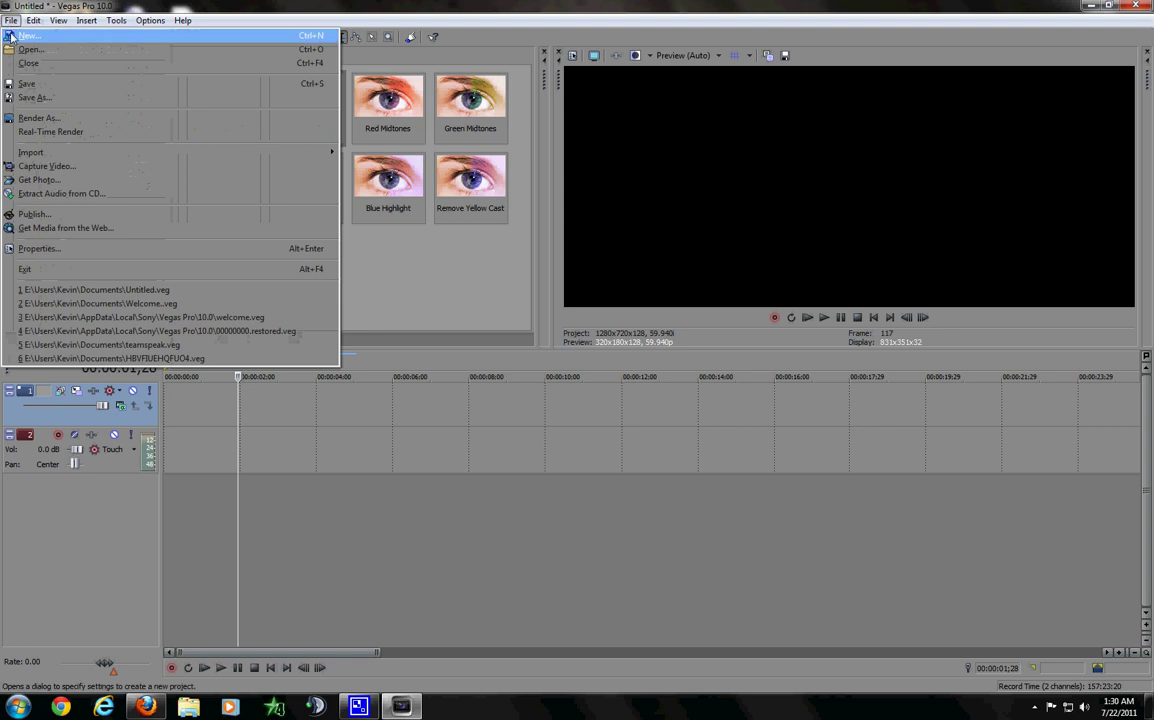
pyautogui.click(22, 36)
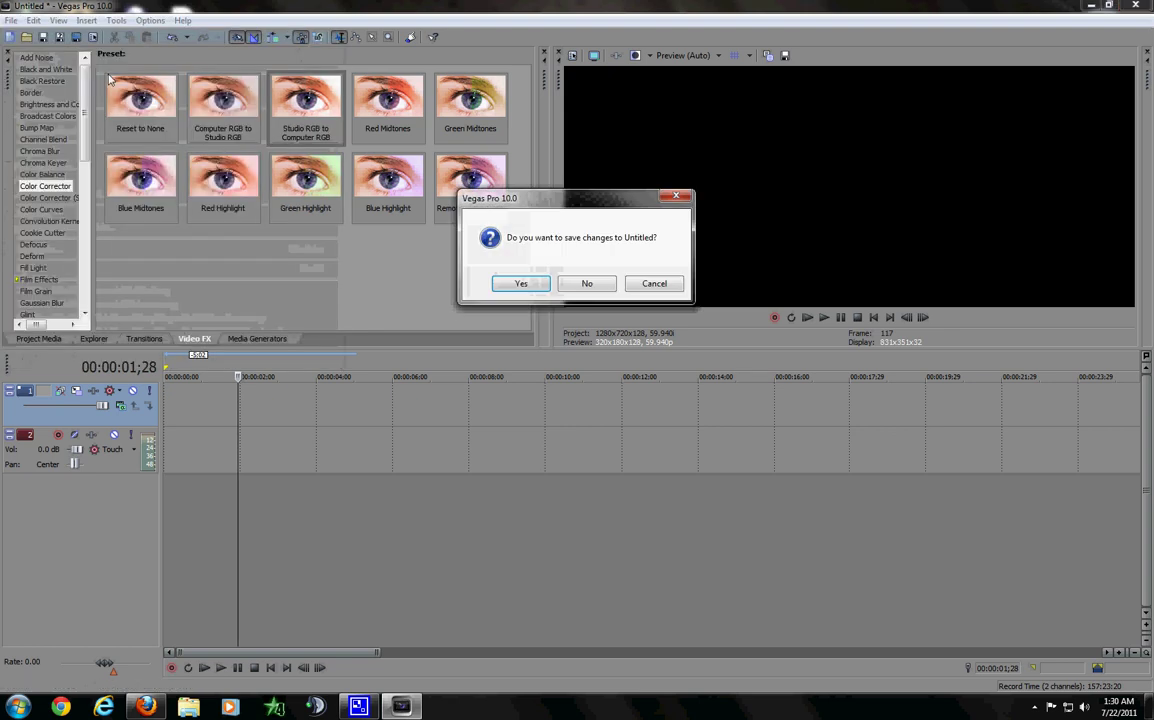
pyautogui.click(588, 284)
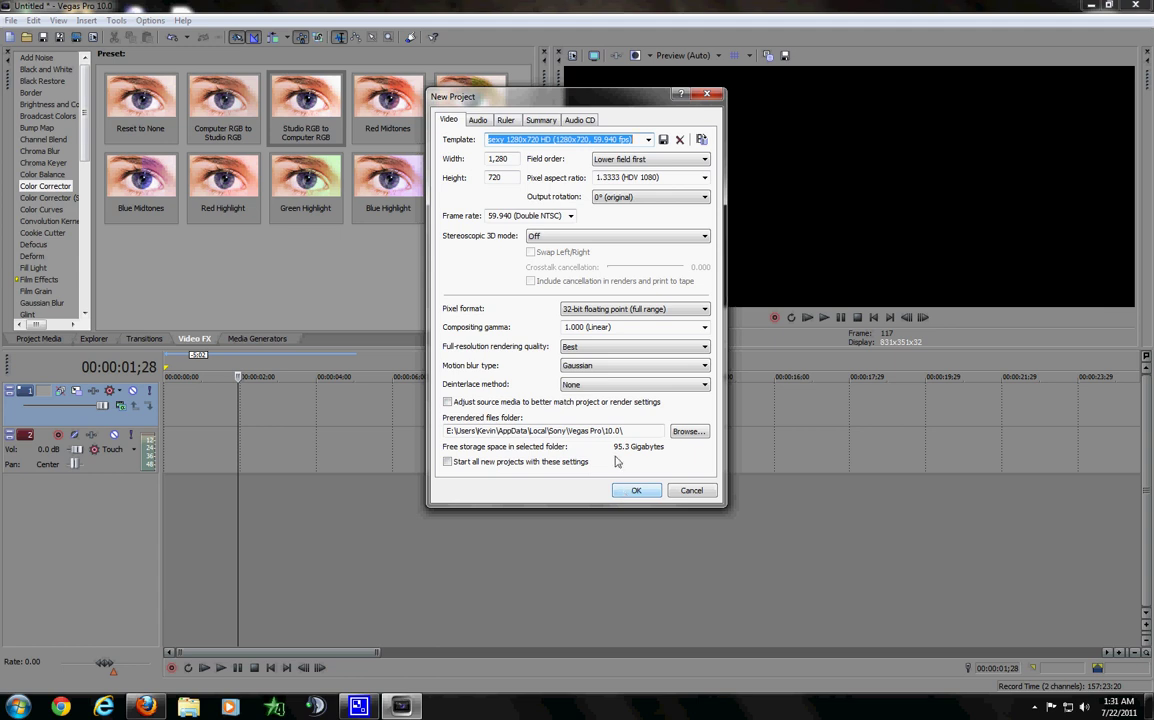
# Review the new project's settings tabs and confirm the sexy 1280x720, 59.940 fps HD template
pyautogui.click(480, 120)
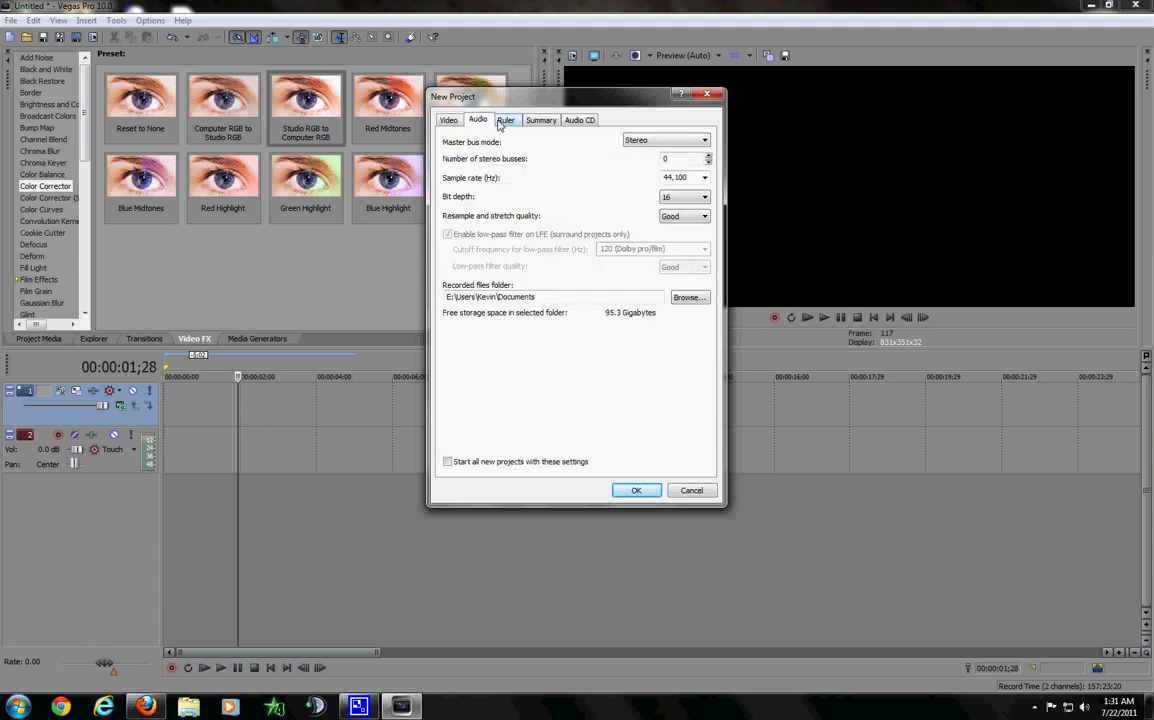
pyautogui.click(506, 120)
pyautogui.click(541, 120)
pyautogui.click(580, 120)
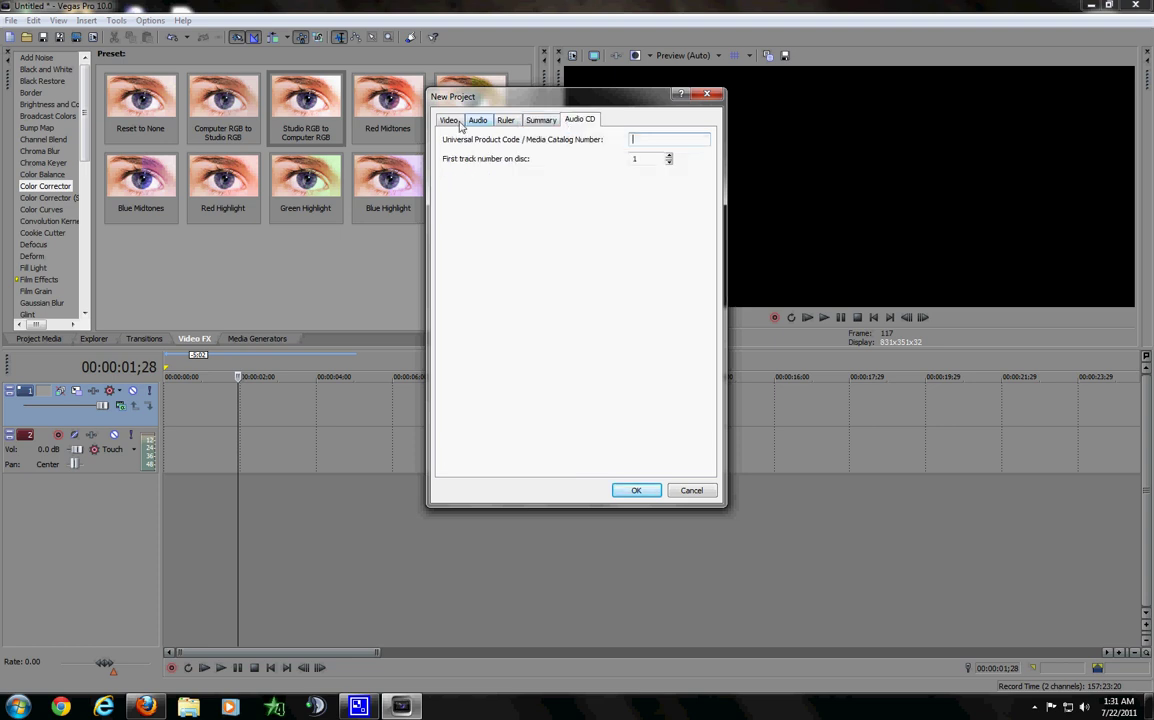
pyautogui.click(449, 120)
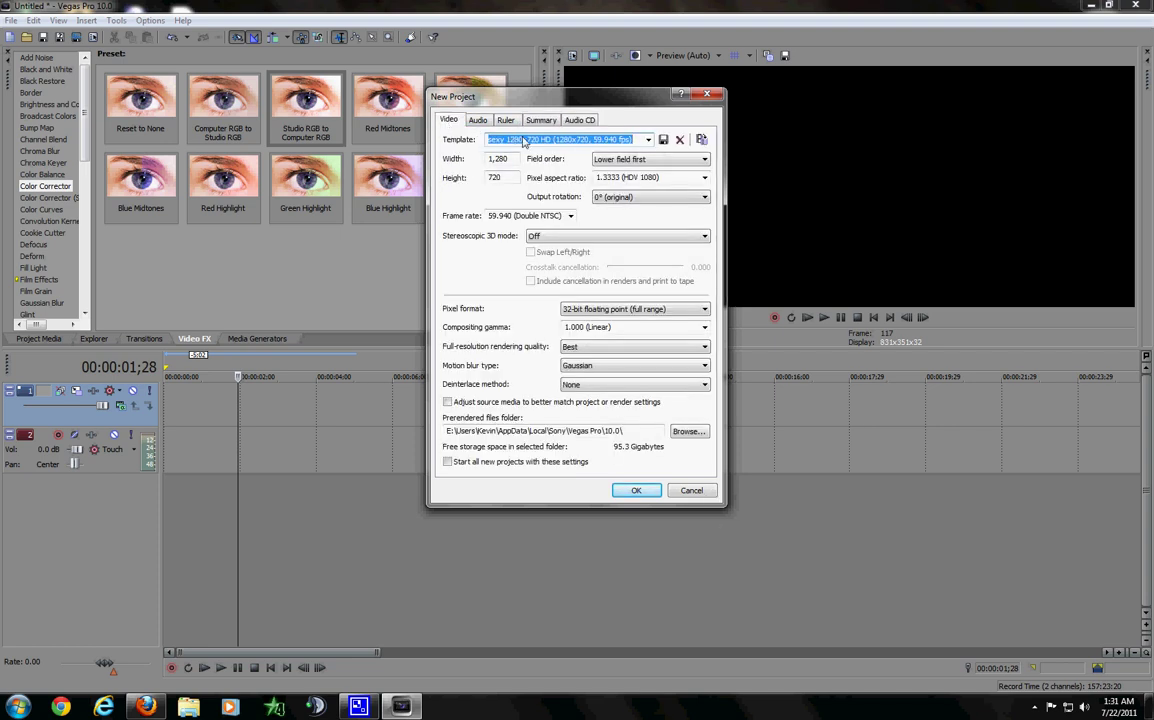
pyautogui.click(522, 141)
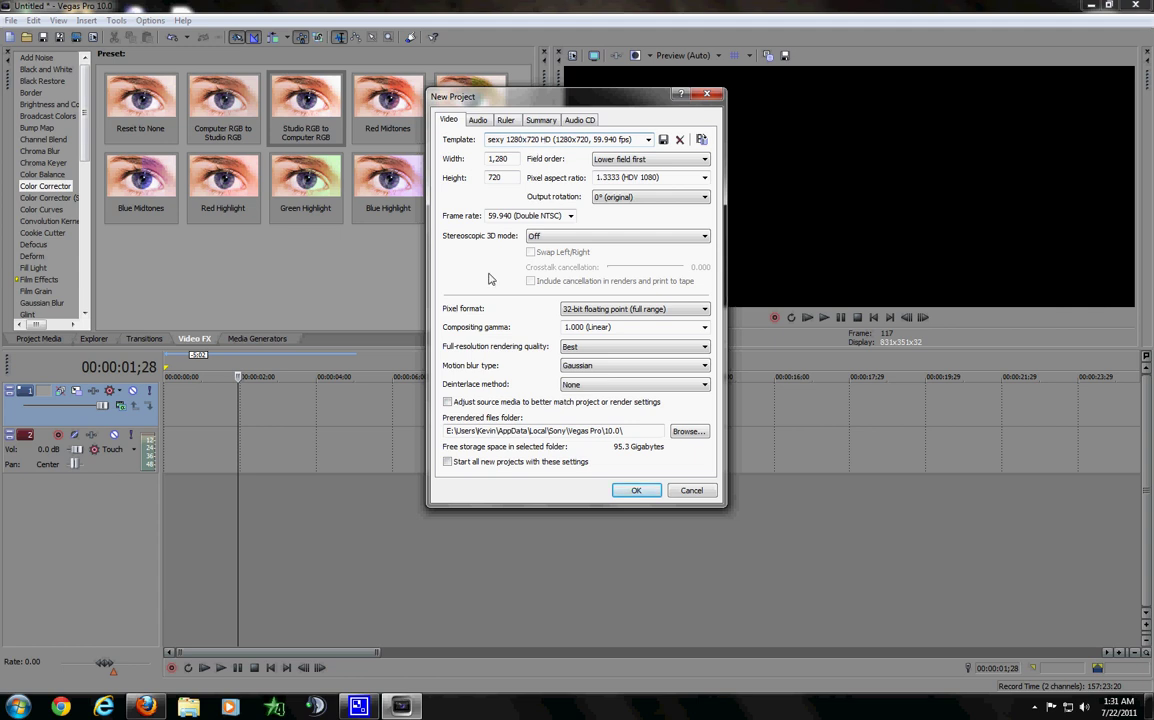
pyautogui.click(636, 491)
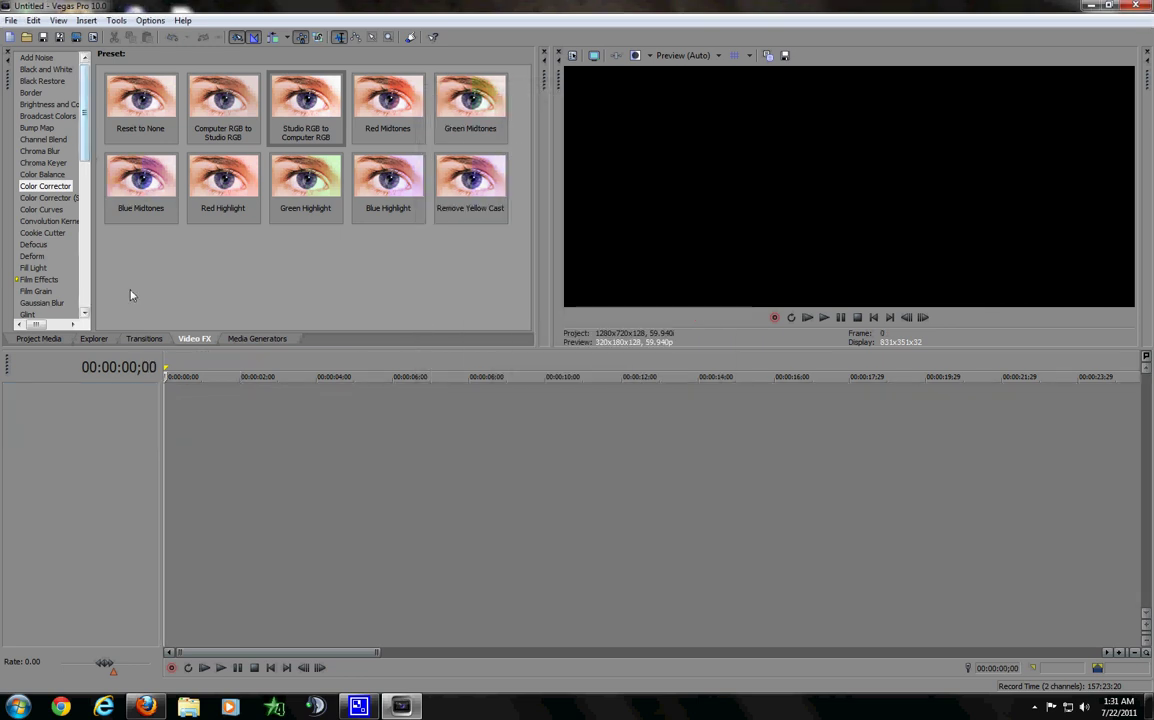
# Place the richardburnsrally clip from Game Clips onto the timeline and zoom out
pyautogui.click(144, 338)
pyautogui.click(94, 338)
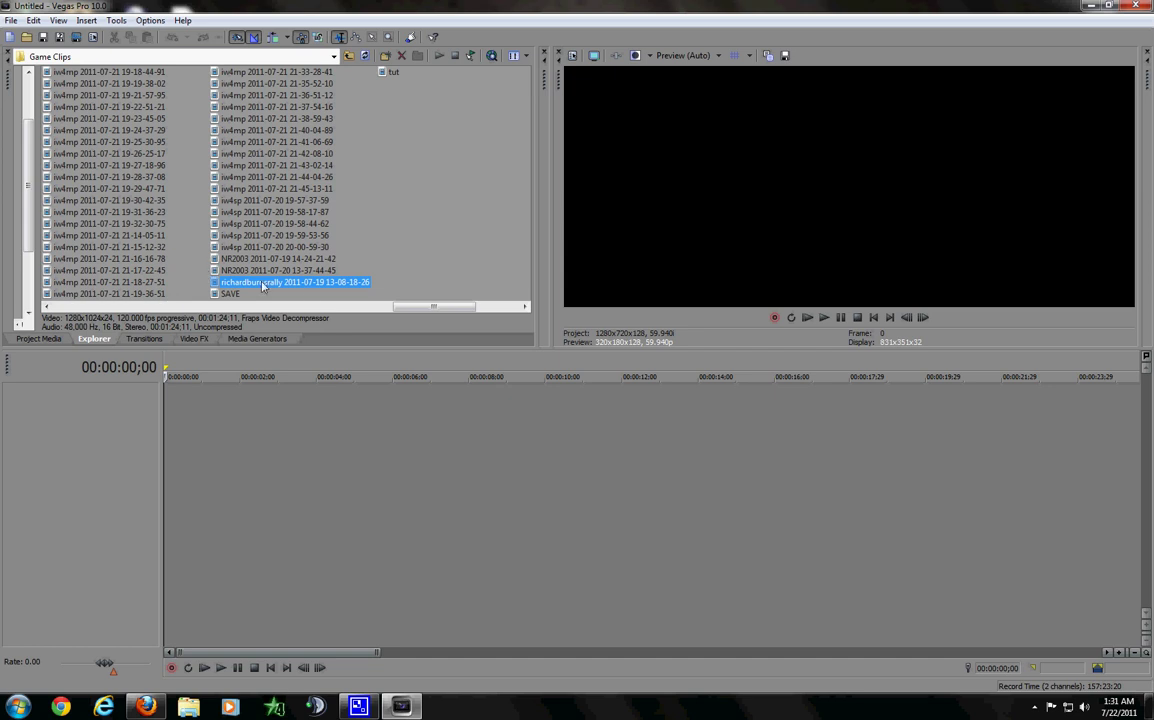
pyautogui.moveTo(298, 283); pyautogui.dragTo(185, 452)
pyautogui.press('space')
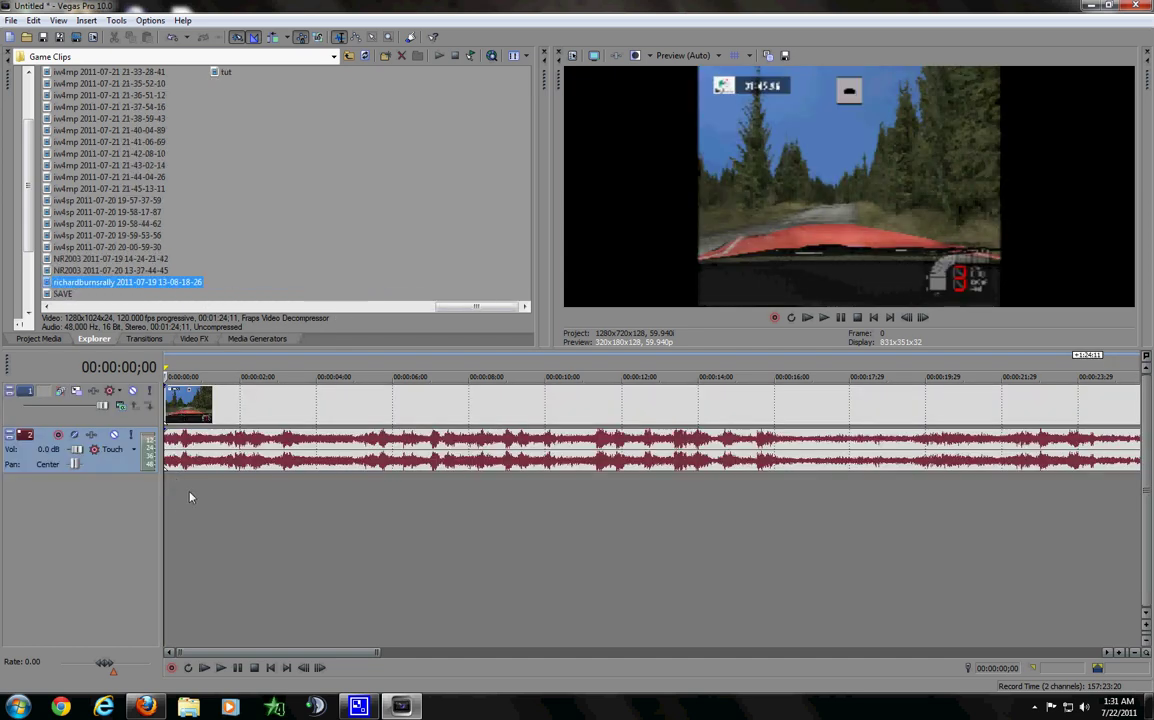
pyautogui.scroll(-3, 190, 495)
pyautogui.scroll(-3, 190, 497)
# Preview the clip at points from the start to about 52 seconds in
pyautogui.click(174, 502)
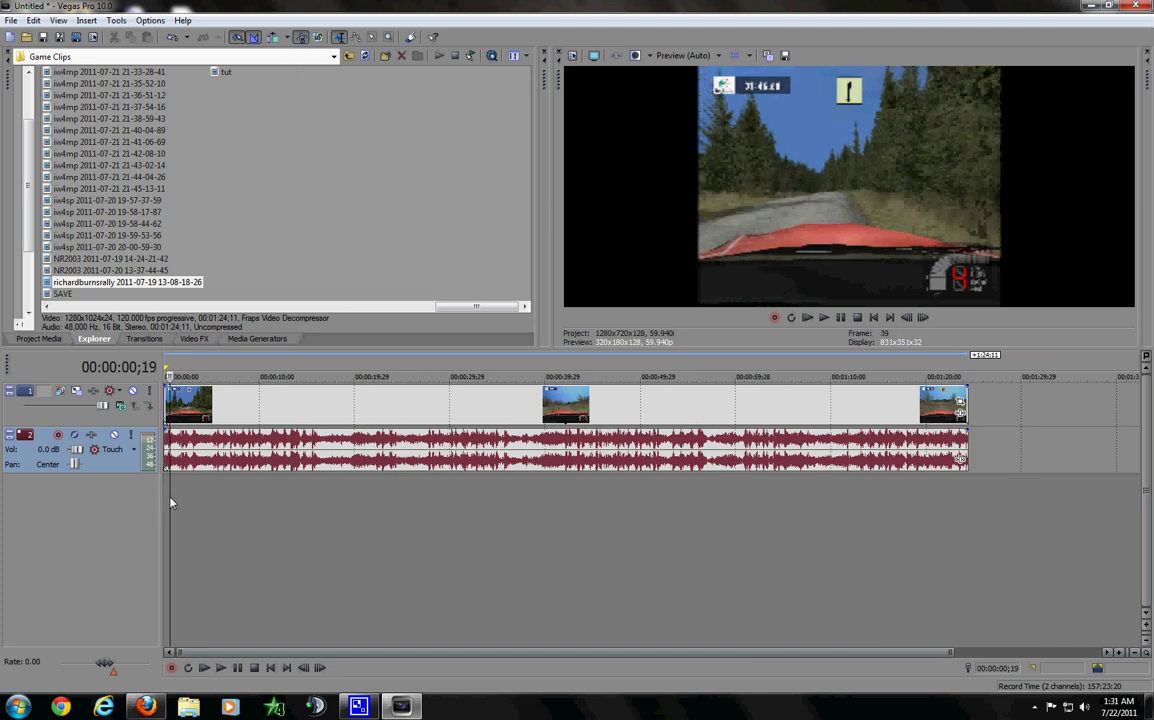
pyautogui.click(312, 502)
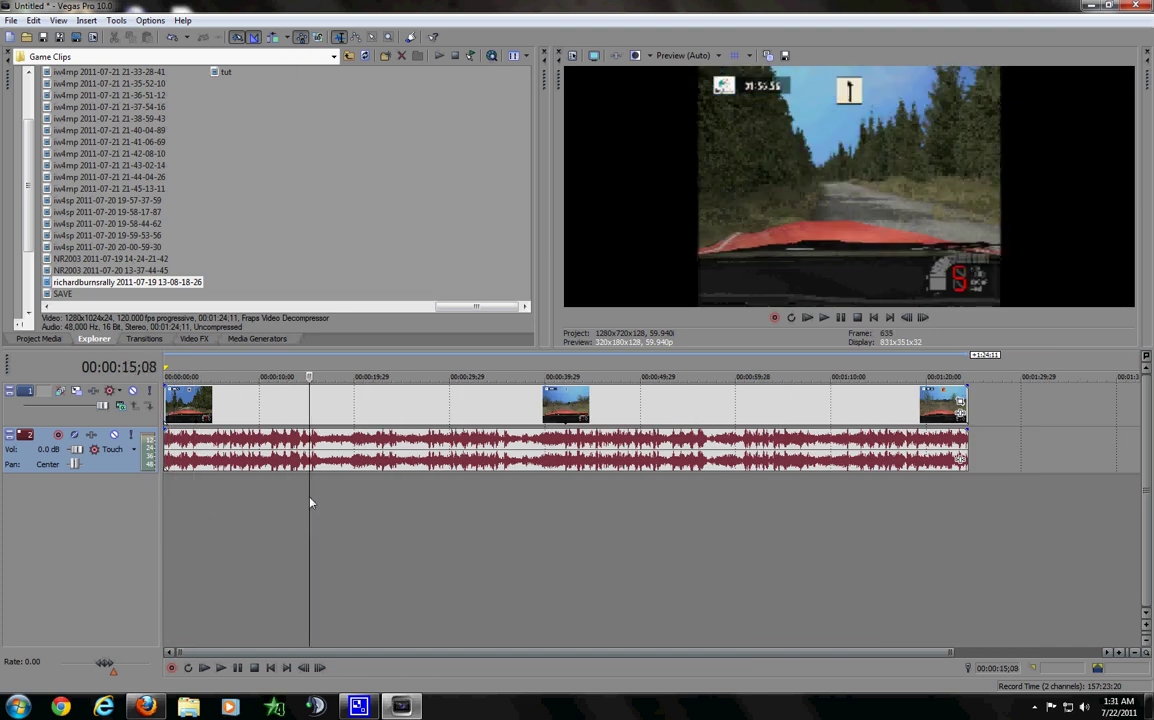
pyautogui.click(329, 502)
pyautogui.click(430, 497)
pyautogui.click(461, 497)
pyautogui.click(498, 499)
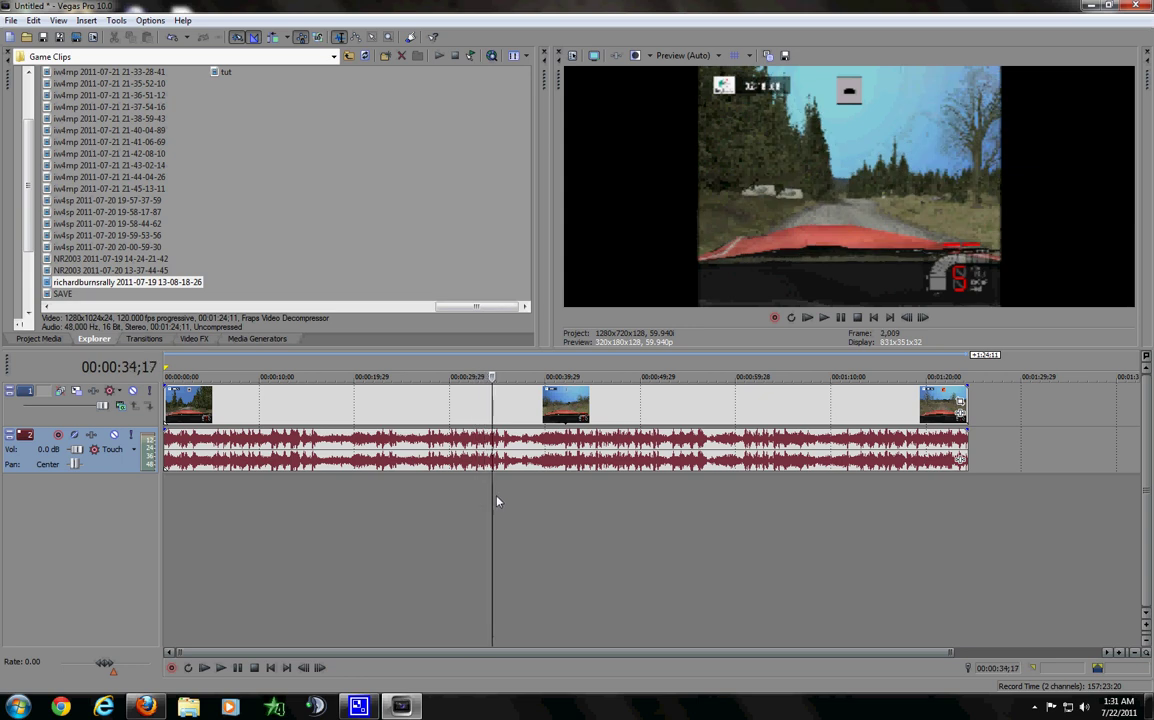
pyautogui.click(525, 505)
pyautogui.click(541, 505)
pyautogui.click(565, 500)
pyautogui.click(581, 505)
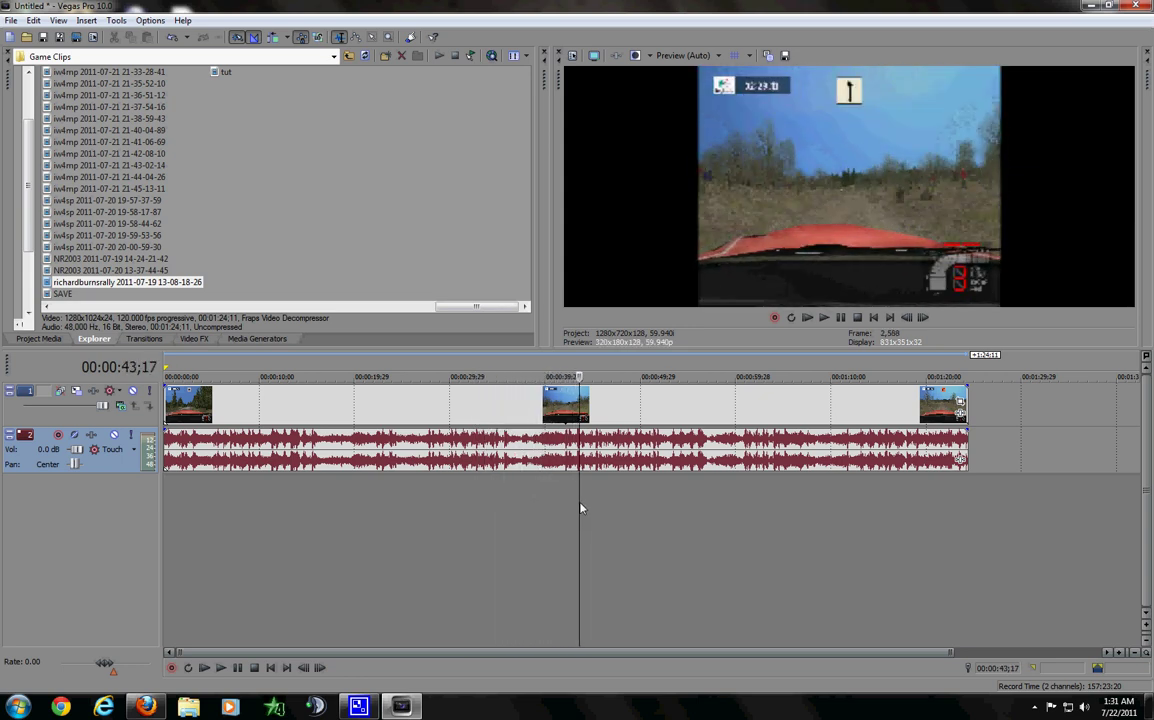
pyautogui.click(621, 508)
pyautogui.click(647, 505)
pyautogui.click(665, 507)
# Step back and fine-tune the cursor position to 00:00:37;13
pyautogui.click(647, 503)
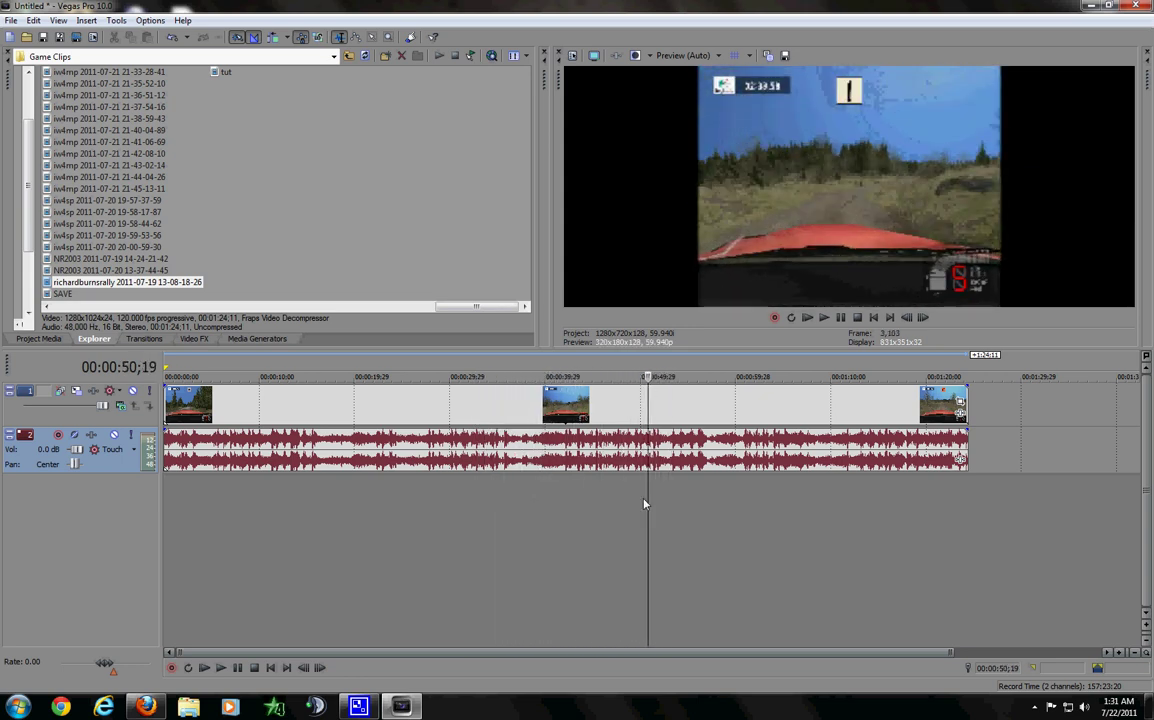
pyautogui.click(570, 503)
pyautogui.click(546, 497)
pyautogui.click(525, 497)
pyautogui.click(509, 497)
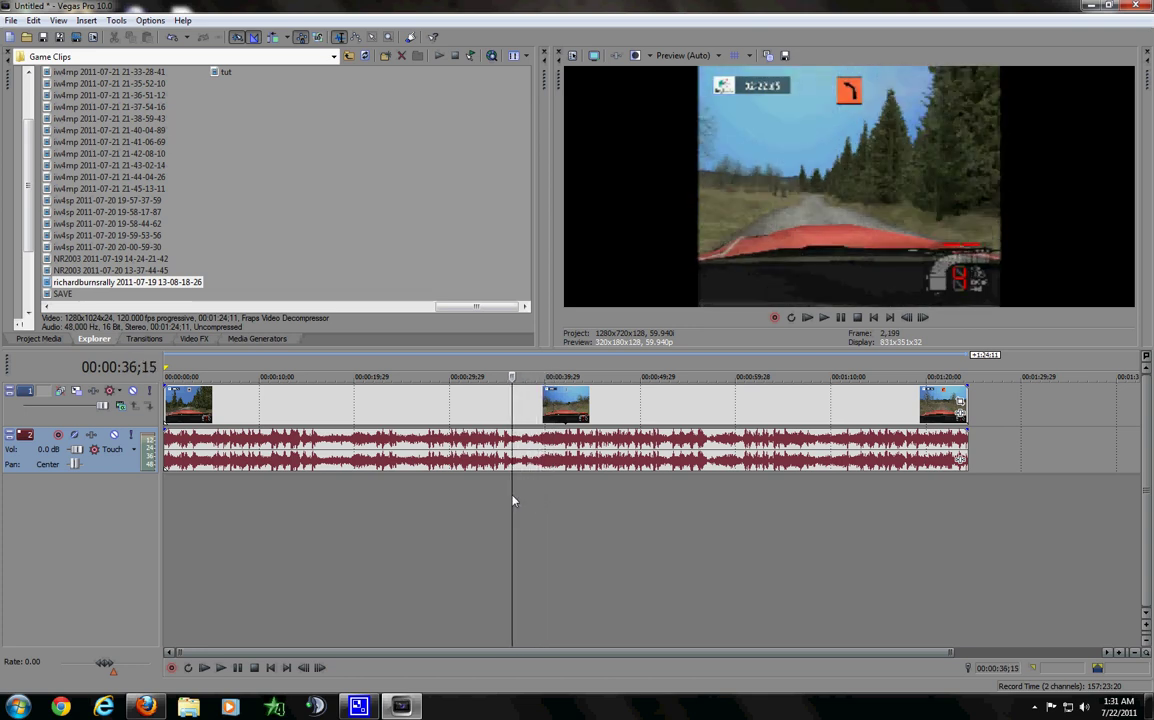
pyautogui.click(519, 500)
pyautogui.click(523, 499)
pyautogui.click(524, 499)
pyautogui.click(521, 501)
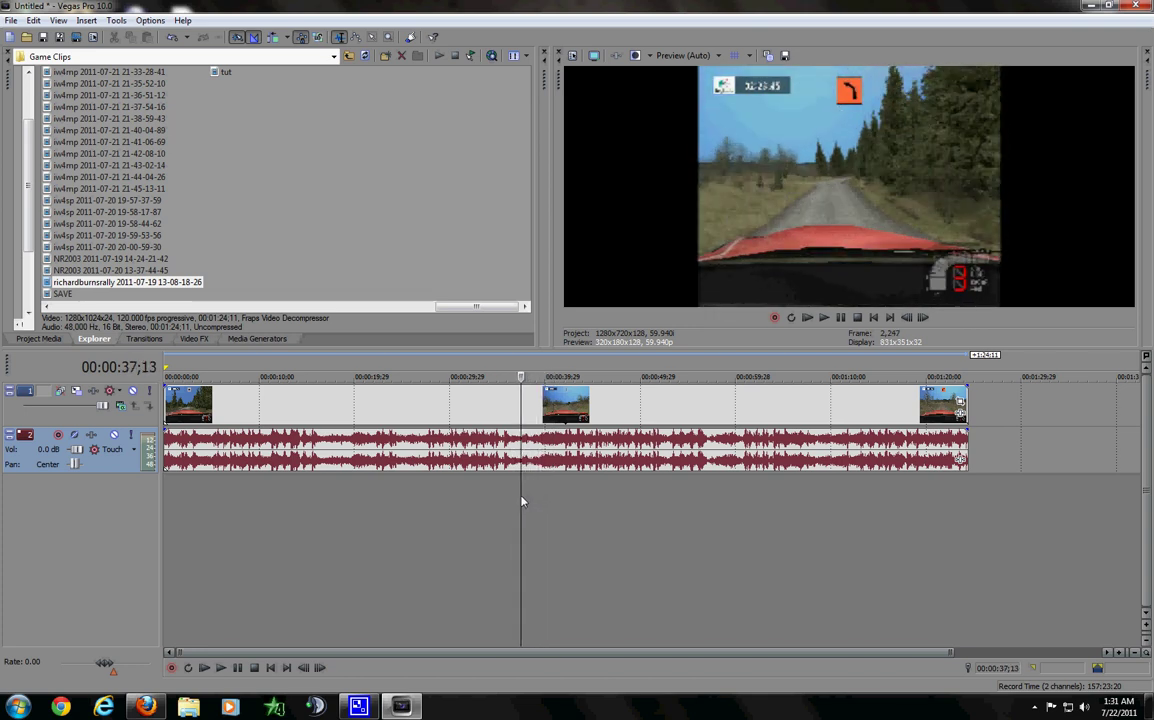
# Split the clip at 00:00:37;13 and delete the part before the cut
pyautogui.press('s')
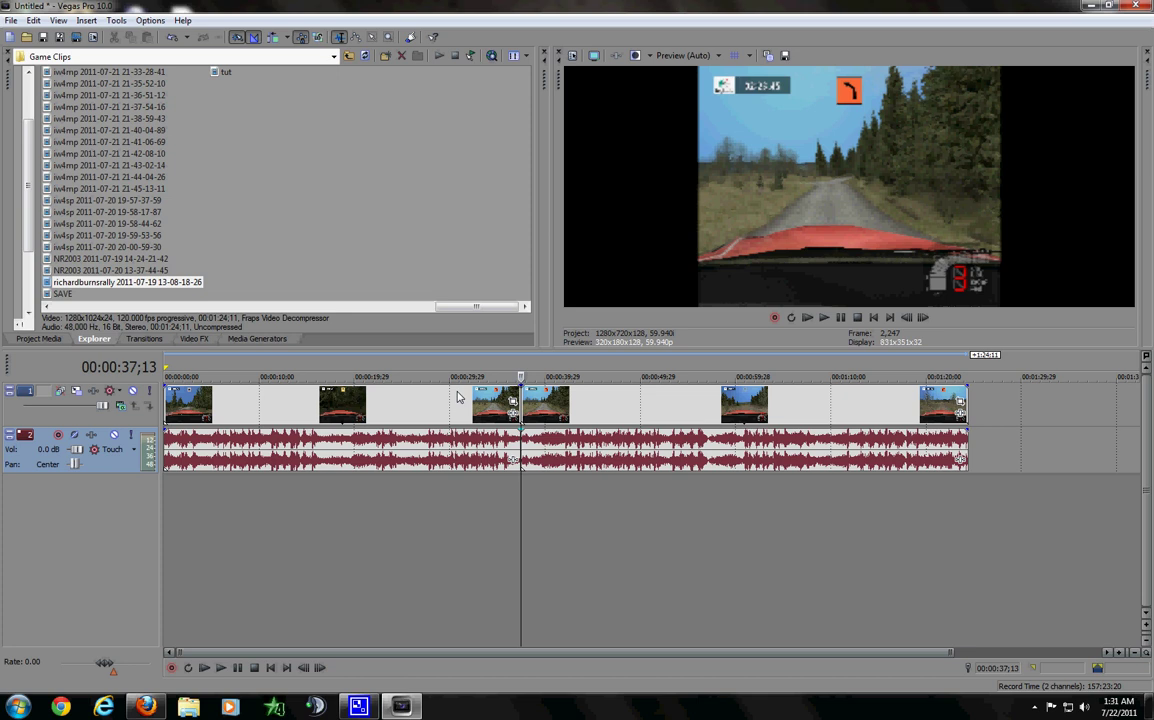
pyautogui.click(457, 396)
pyautogui.press('Delete')
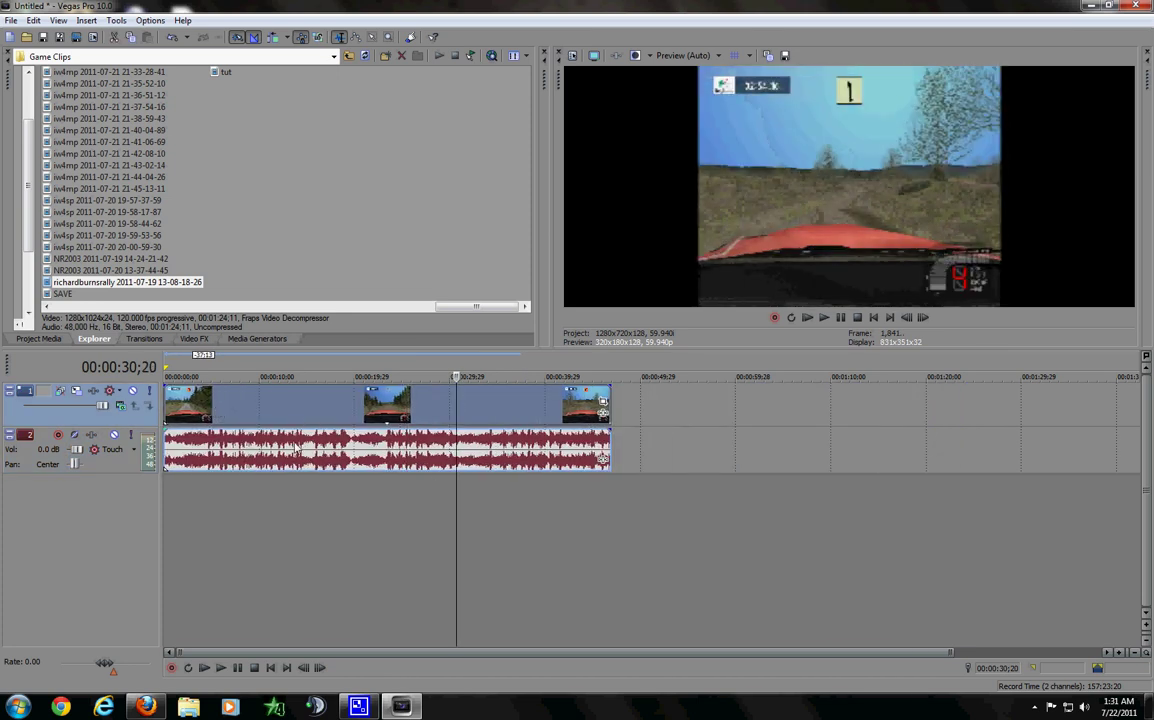
# Split again at 00:00:05;05 and delete everything after, leaving a five-second clip
pyautogui.moveTo(461, 525); pyautogui.dragTo(213, 518)
pyautogui.press('s')
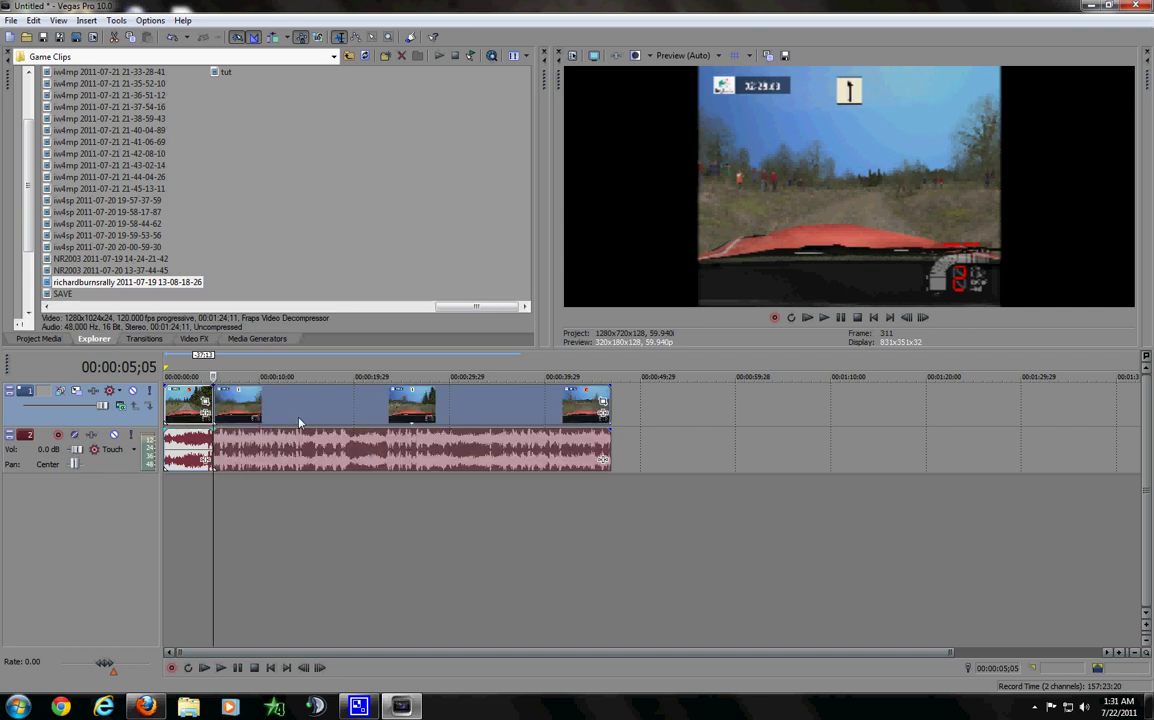
pyautogui.click(298, 422)
pyautogui.press('Delete')
# Play the short clip from the start, stop it, and zoom into the event
pyautogui.press('Home')
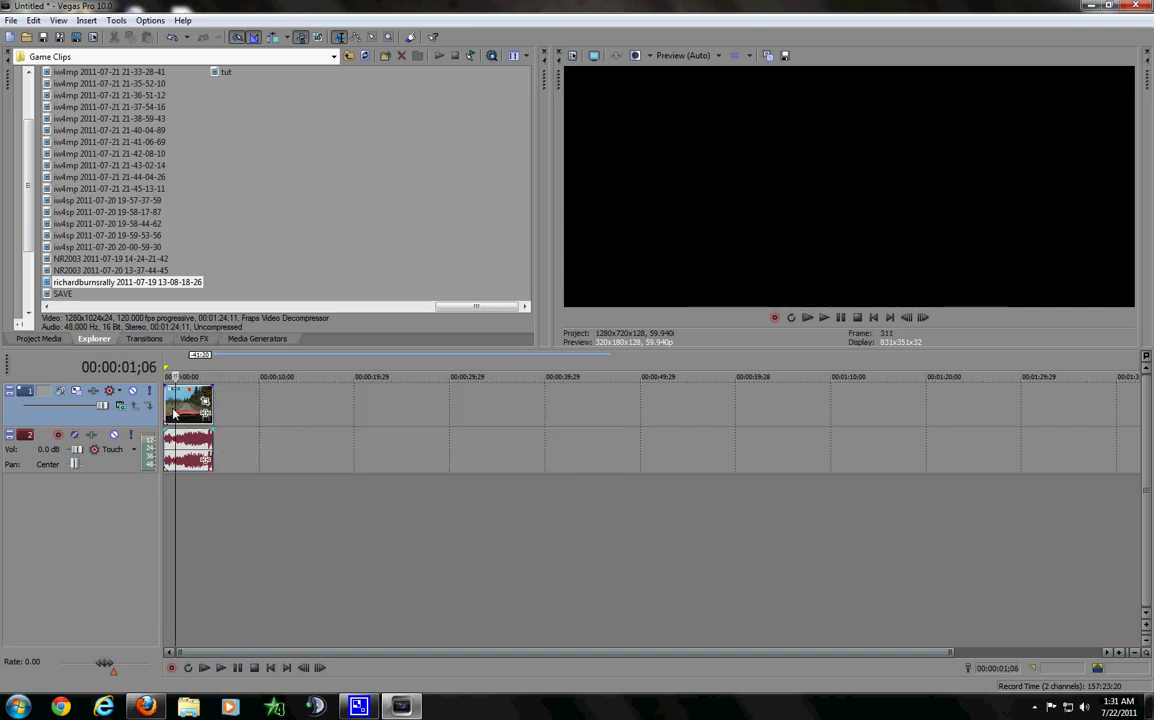
pyautogui.press('space')
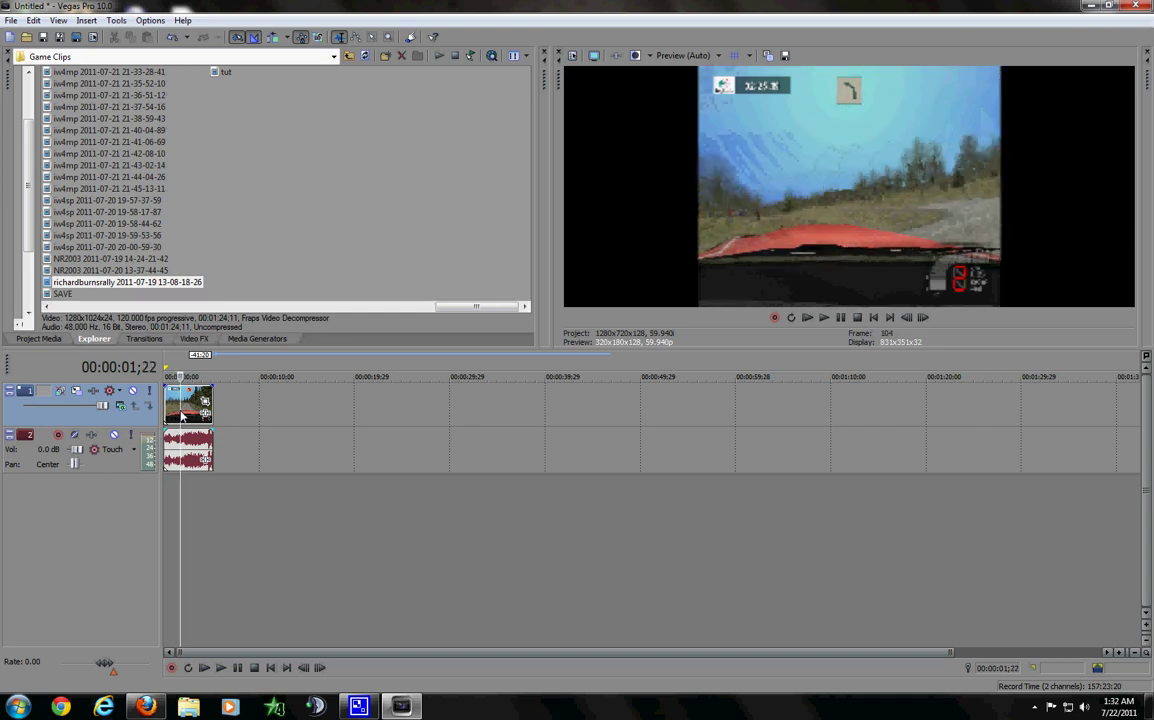
pyautogui.press('space')
pyautogui.scroll(4, 267, 403)
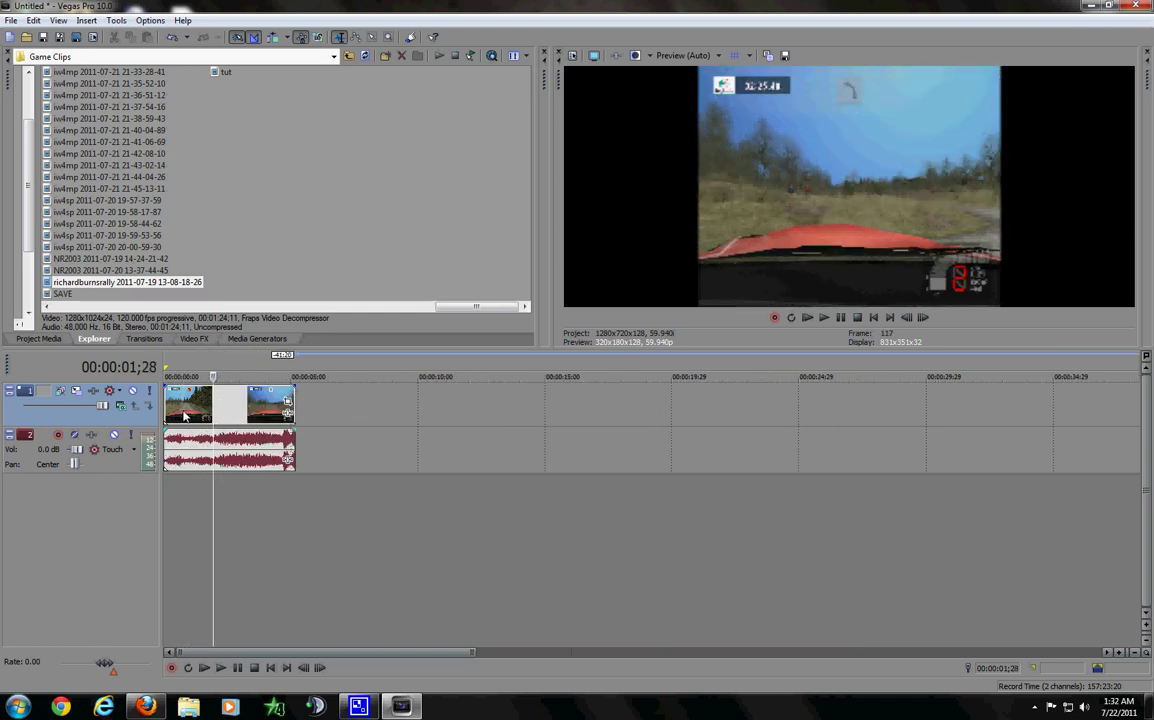
# Turn off Maintain Aspect Ratio in the rally event's Switches
pyautogui.rightClick(267, 403)
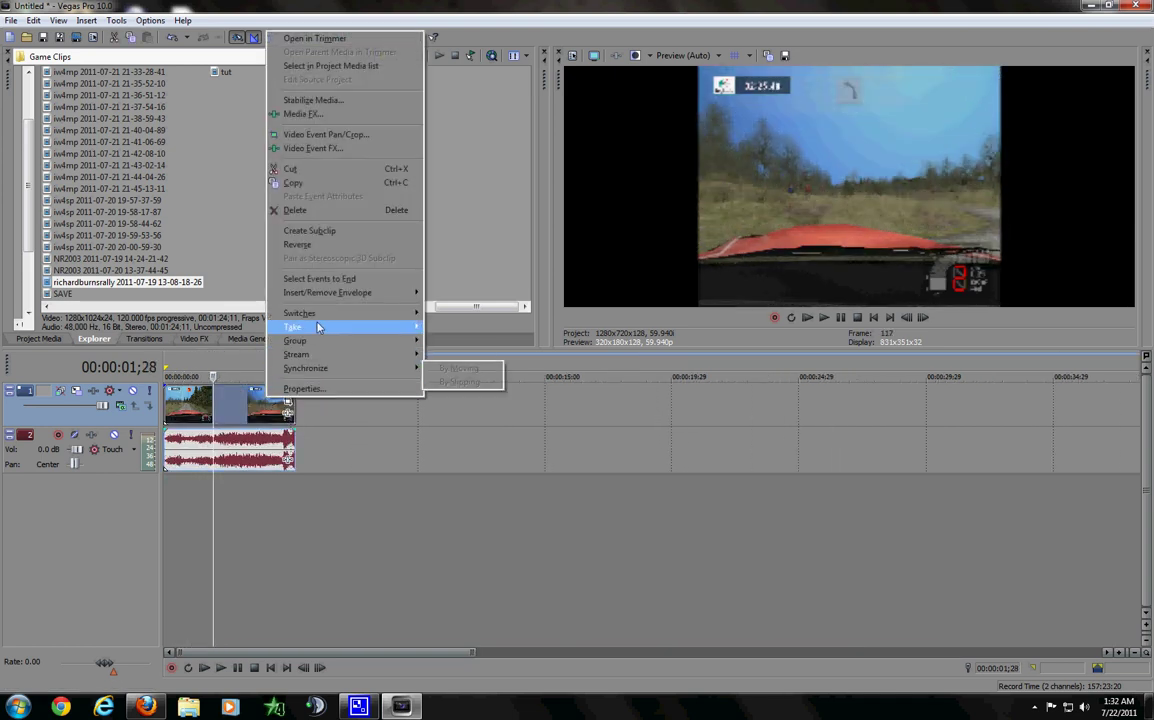
pyautogui.moveTo(325, 313)
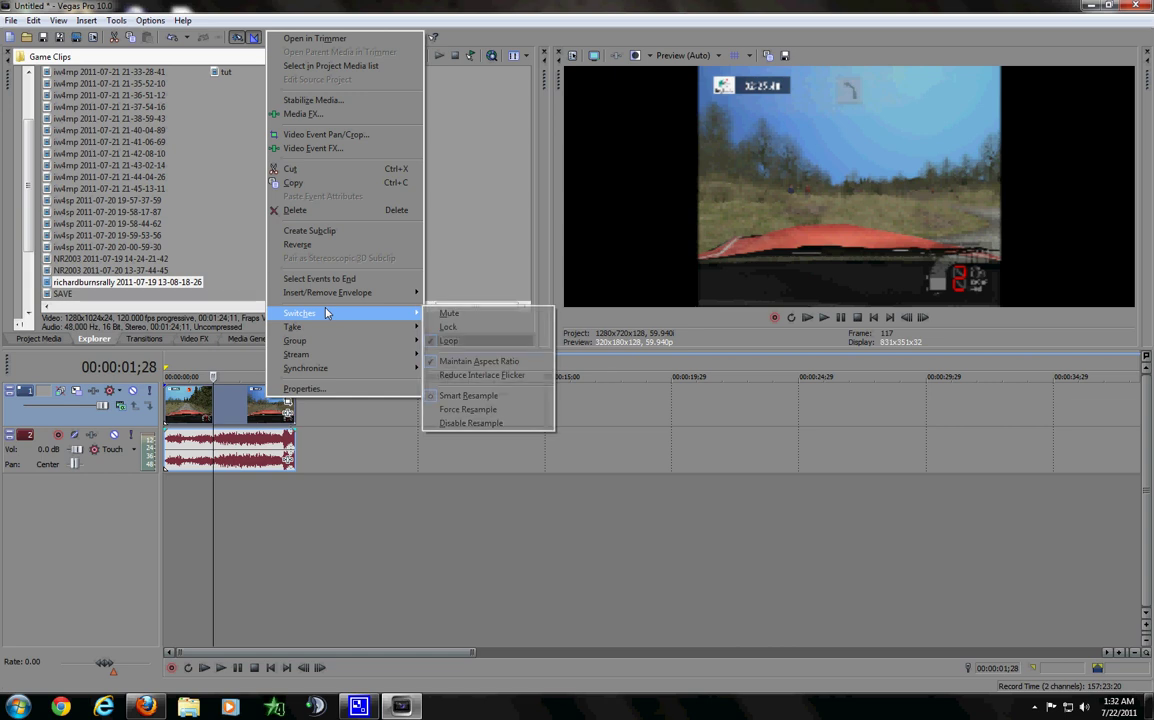
pyautogui.click(451, 361)
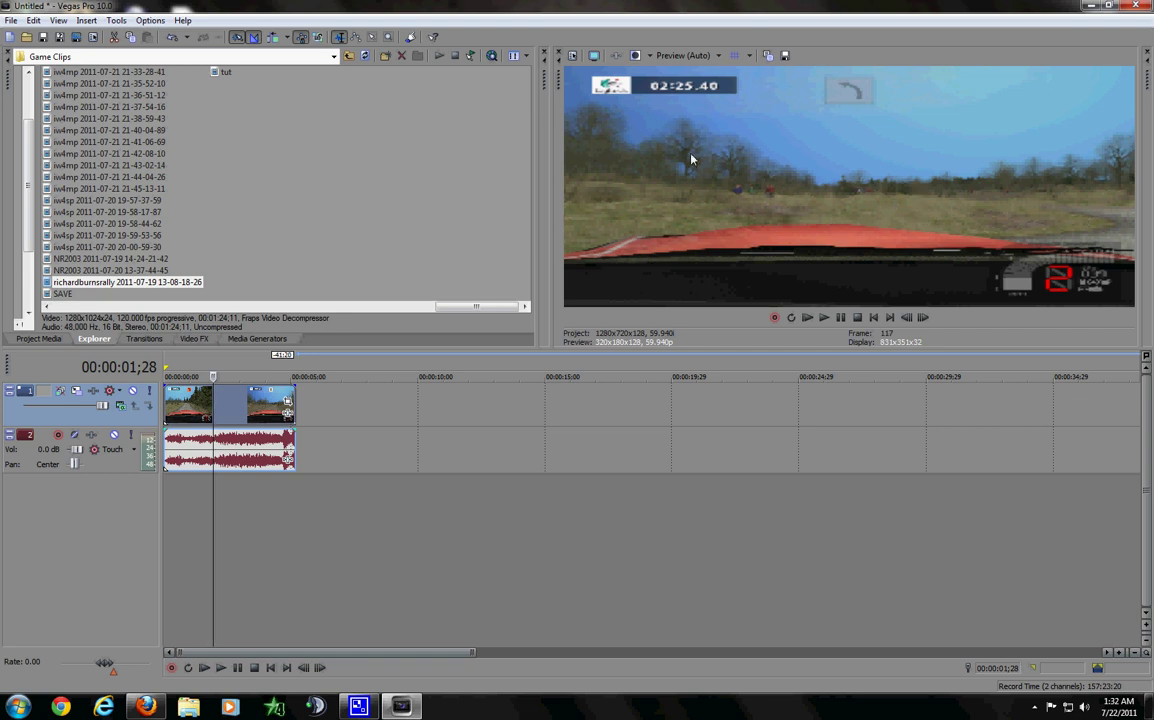
# Set Disable Resample on the rally event and show the Video FX Color Corrector presets
pyautogui.rightClick(230, 410)
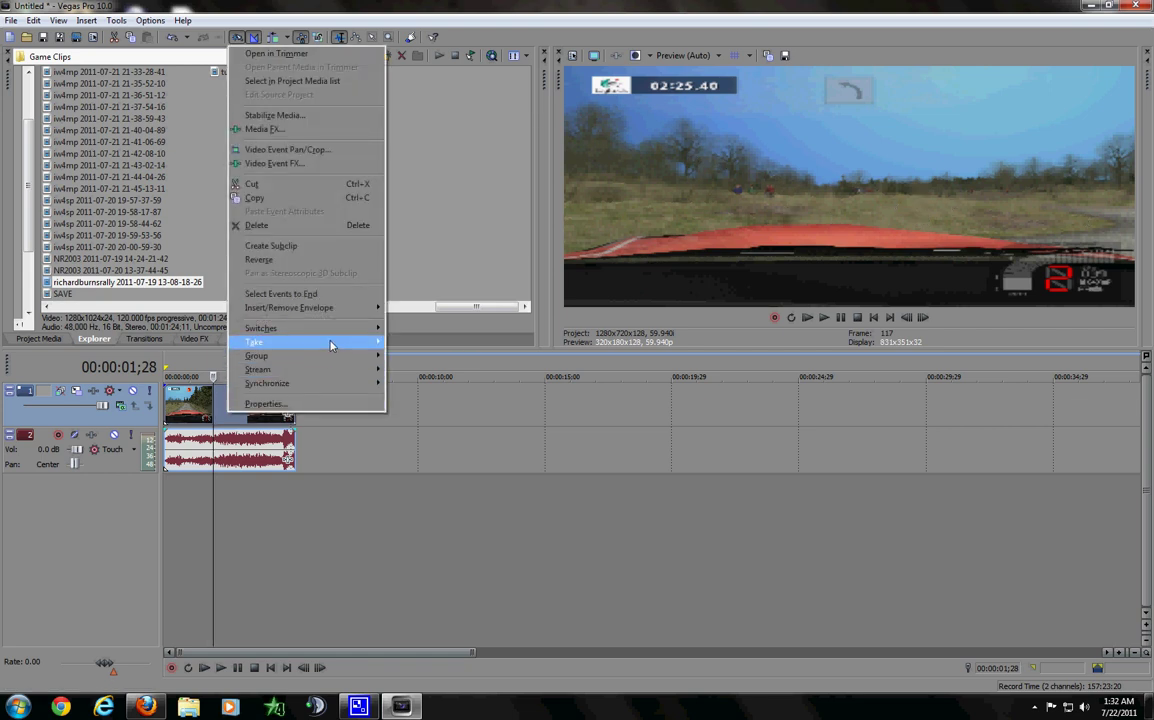
pyautogui.moveTo(333, 334)
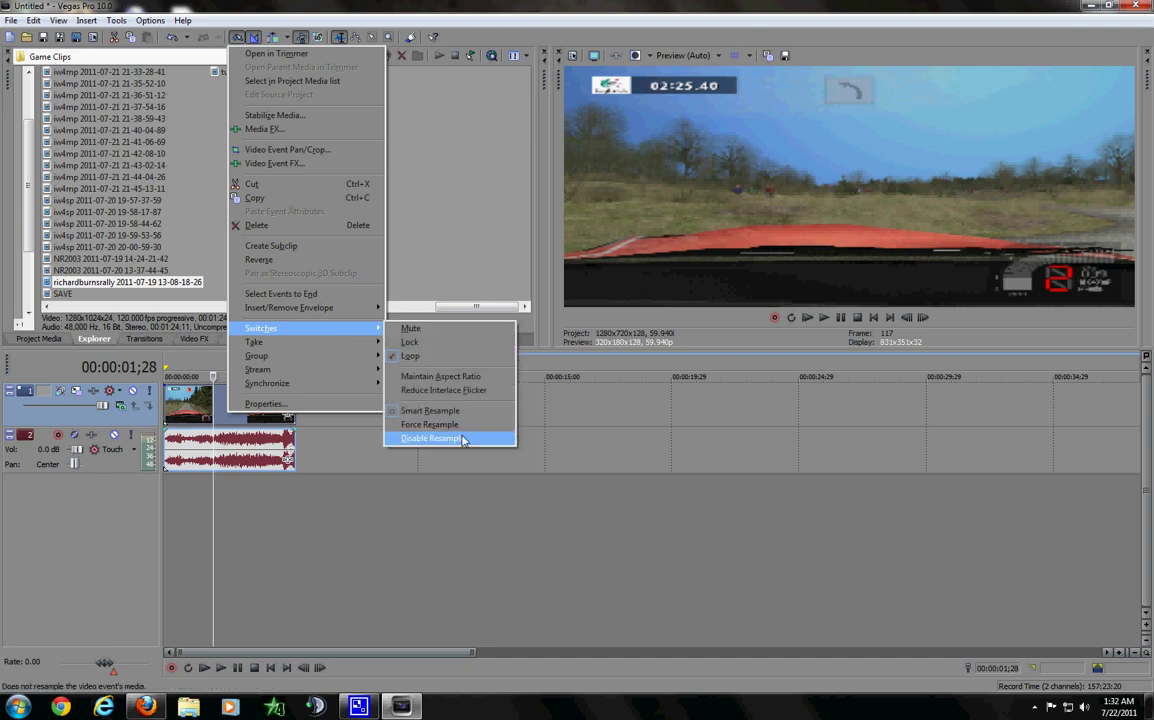
pyautogui.click(420, 438)
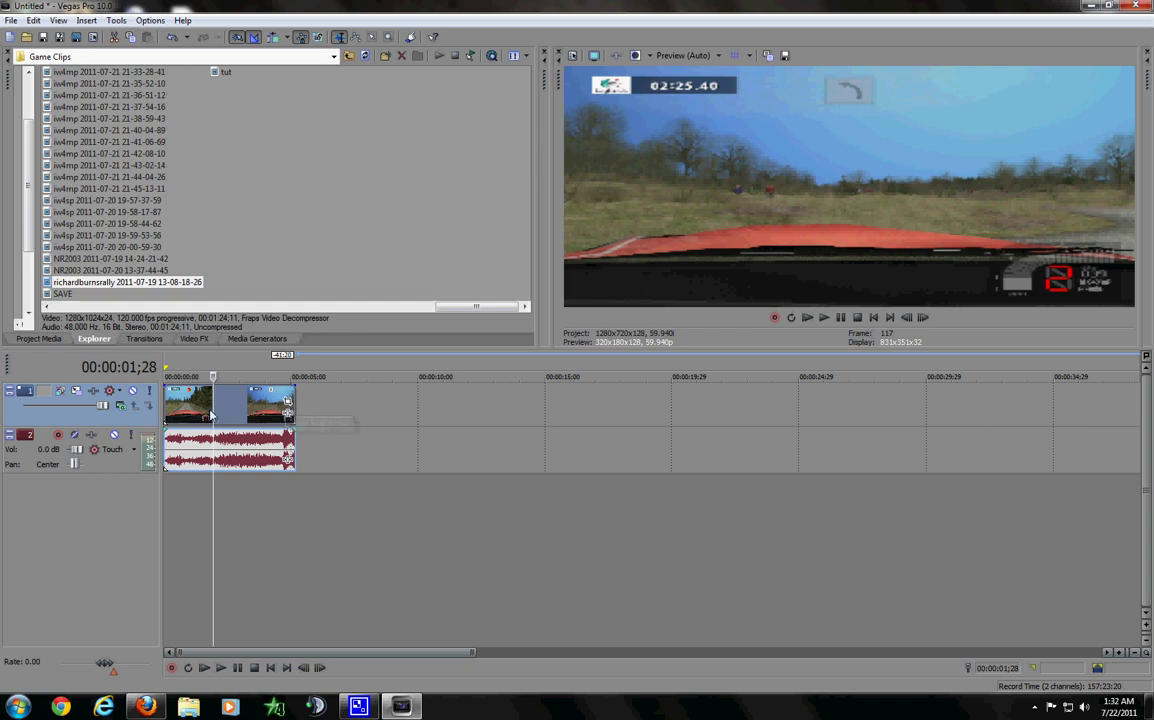
pyautogui.click(141, 338)
pyautogui.click(194, 338)
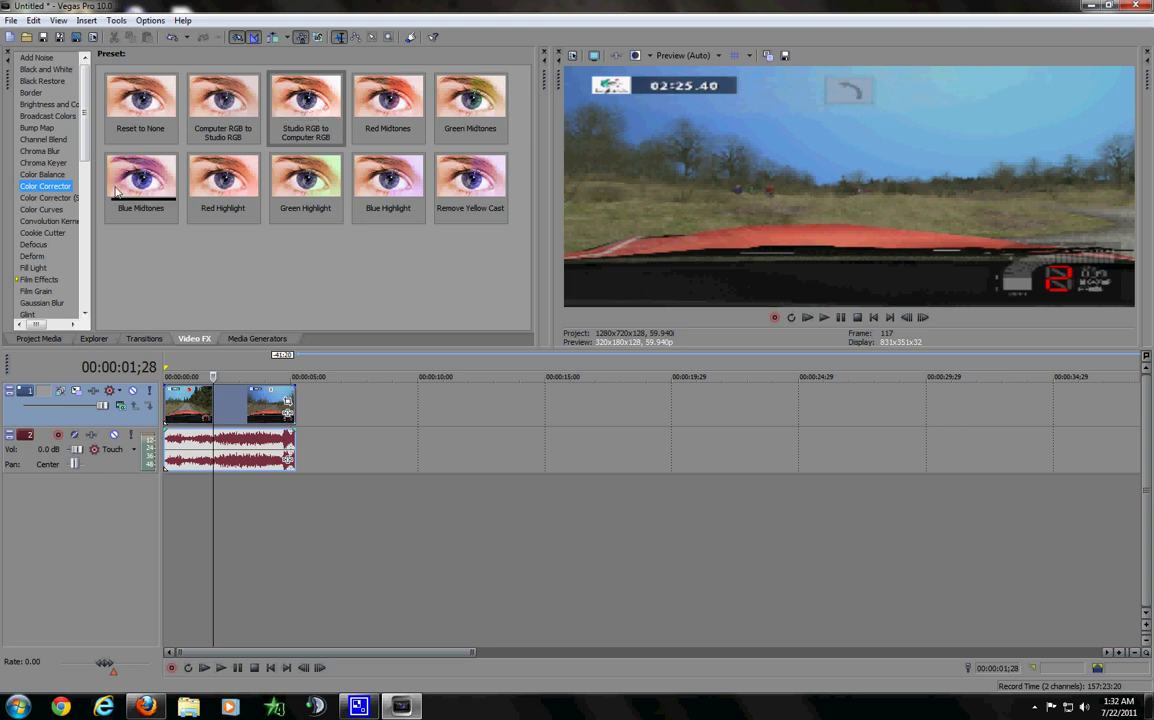
# Drag the Color Corrector 'Studio RGB to Computer RGB' preset onto the rally event and check it
pyautogui.click(307, 107)
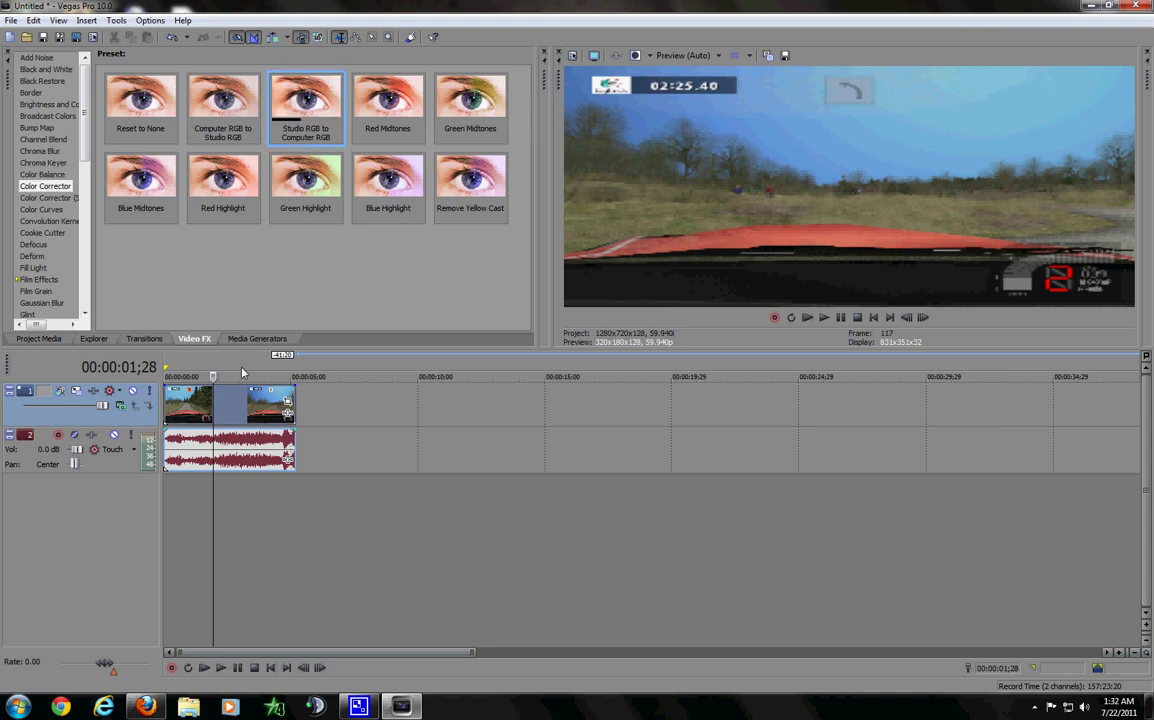
pyautogui.moveTo(226, 410); pyautogui.dragTo(230, 408)
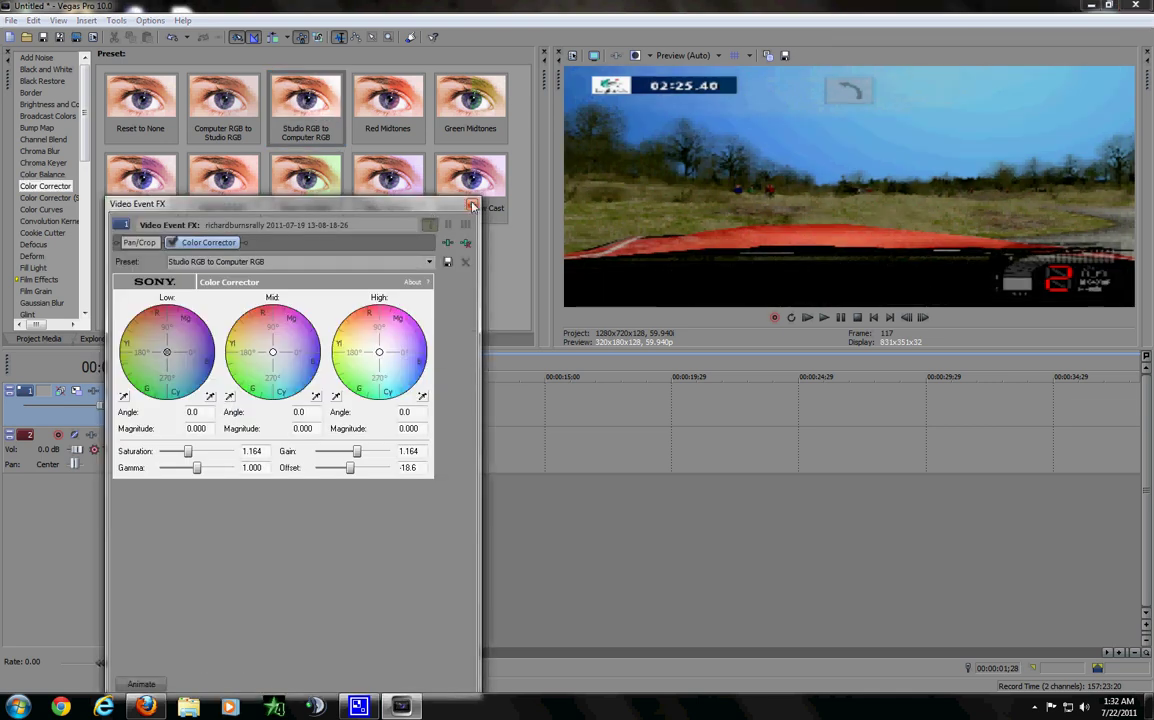
pyautogui.click(471, 204)
pyautogui.moveTo(215, 412)
pyautogui.mouseDown()
pyautogui.moveTo(177, 416)
pyautogui.moveTo(291, 414)
pyautogui.moveTo(191, 415)
pyautogui.moveTo(206, 405)
pyautogui.mouseUp()
pyautogui.scroll(2, 191, 415)
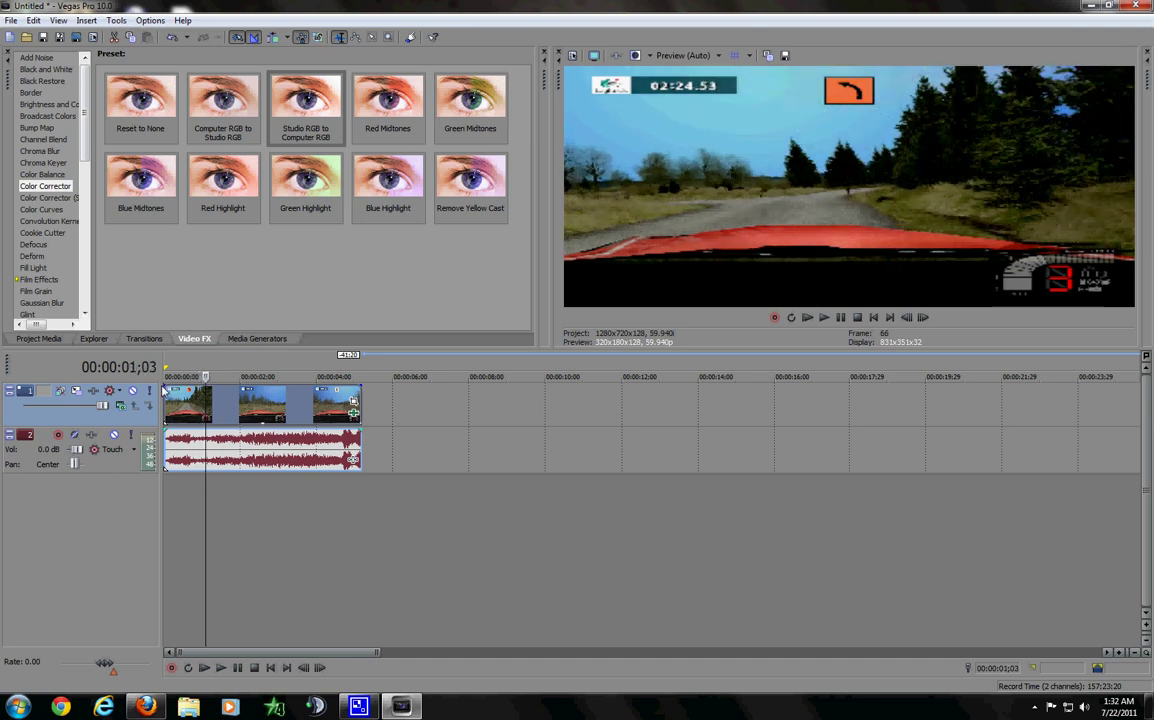
# Fade the rally video and audio events in at their start and out at their end
pyautogui.moveTo(164, 389); pyautogui.dragTo(206, 389)
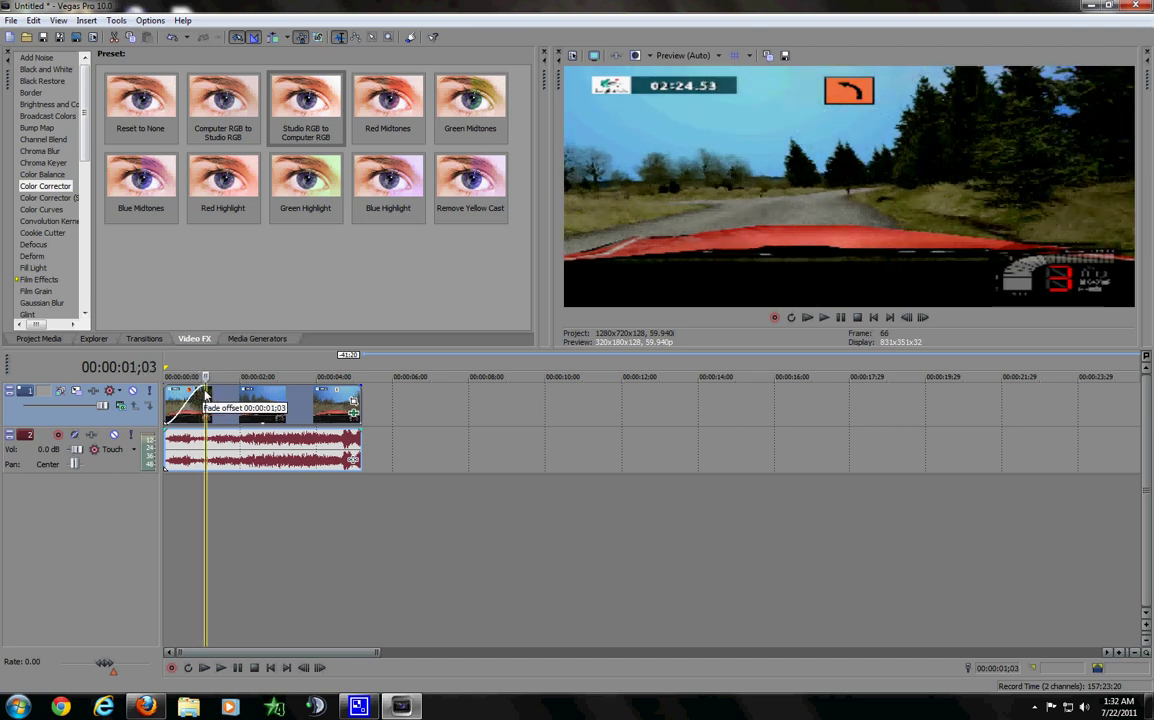
pyautogui.moveTo(165, 433); pyautogui.dragTo(206, 437)
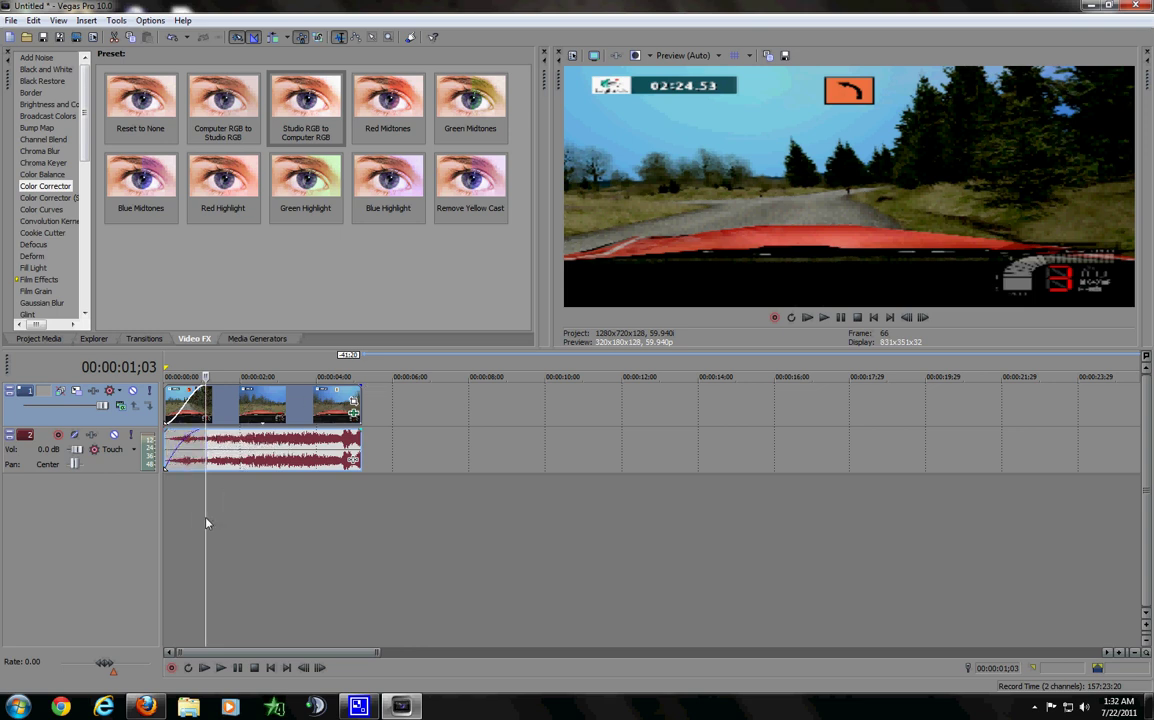
pyautogui.moveTo(206, 527); pyautogui.dragTo(316, 518)
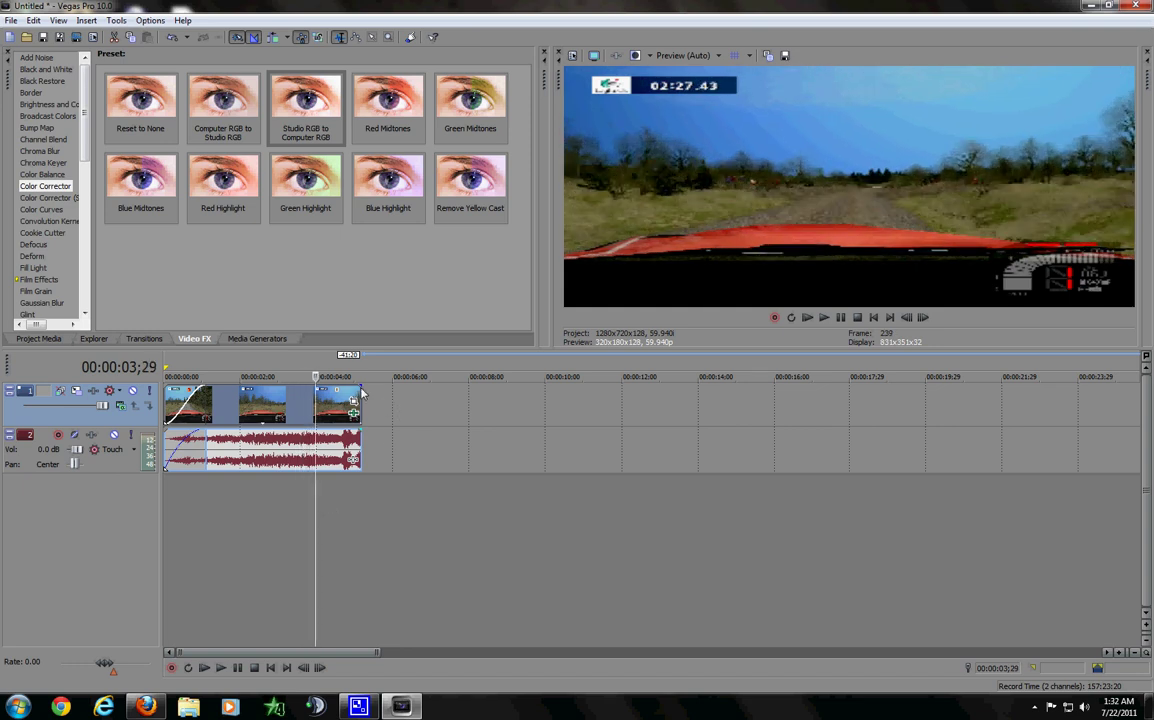
pyautogui.moveTo(358, 388); pyautogui.dragTo(316, 390)
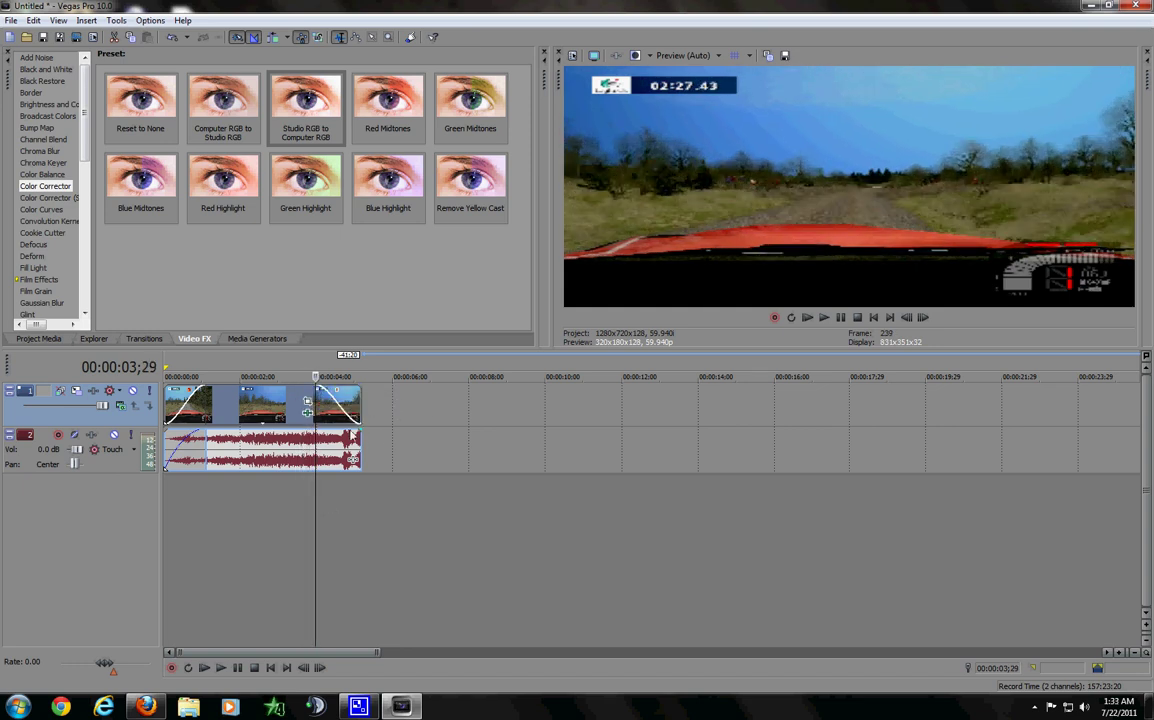
pyautogui.moveTo(358, 432); pyautogui.dragTo(319, 432)
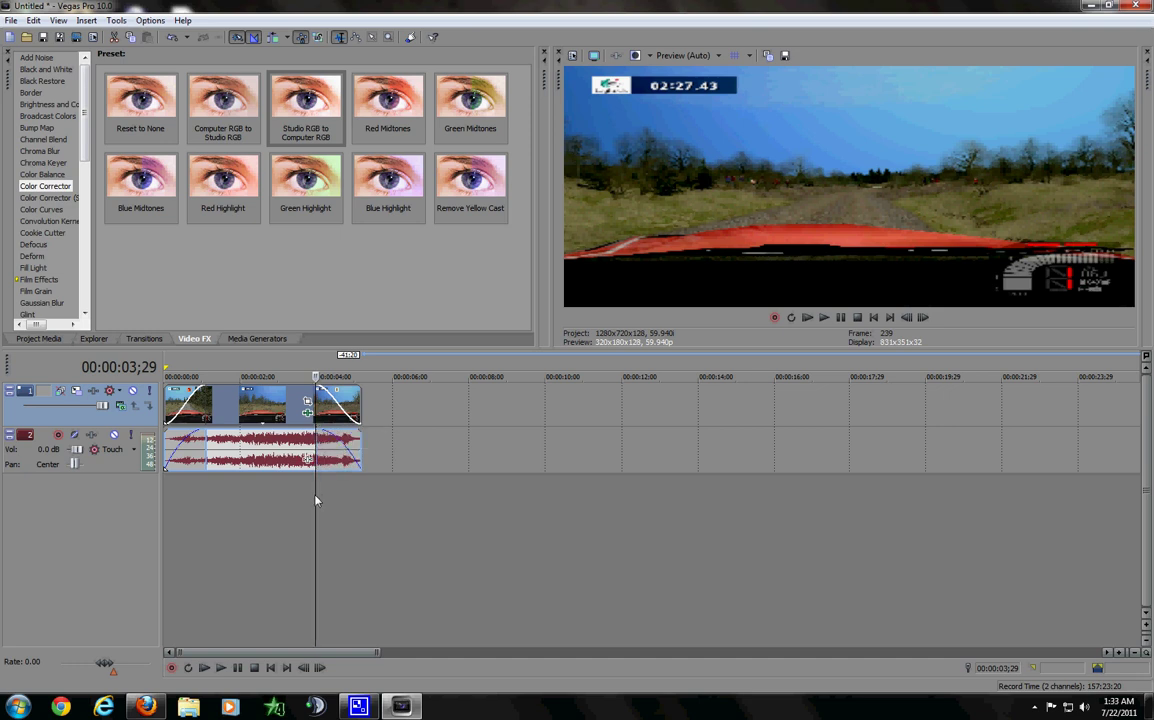
pyautogui.moveTo(301, 500); pyautogui.dragTo(165, 491)
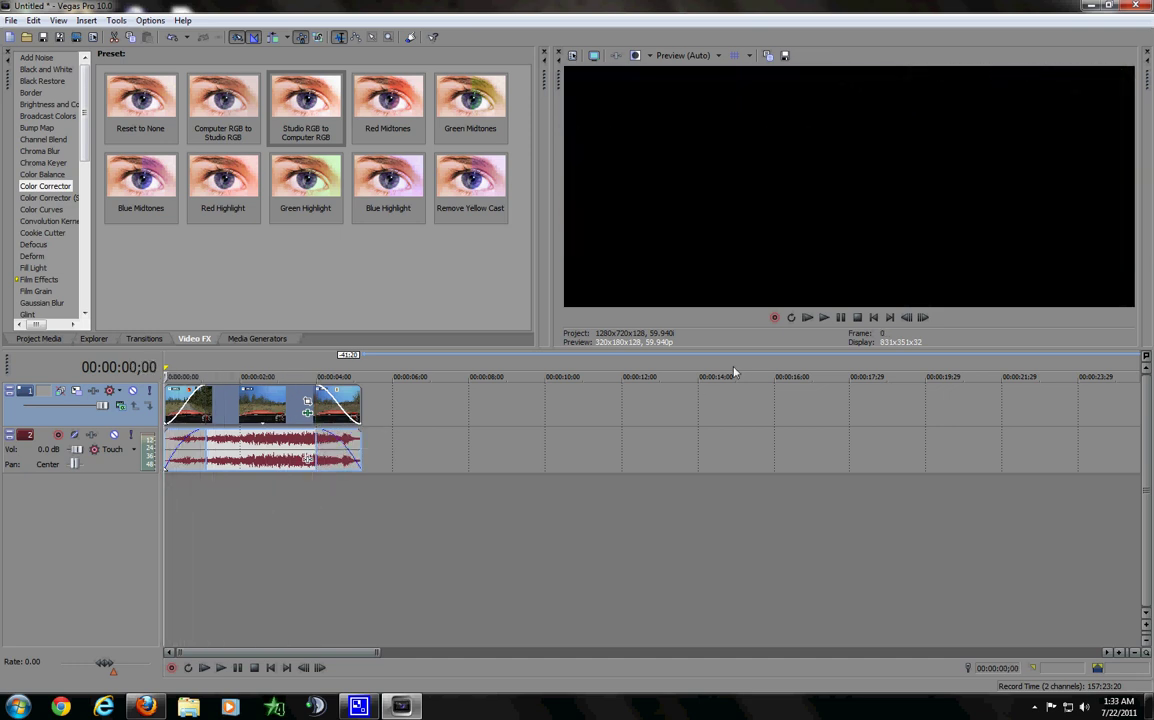
pyautogui.click(825, 318)
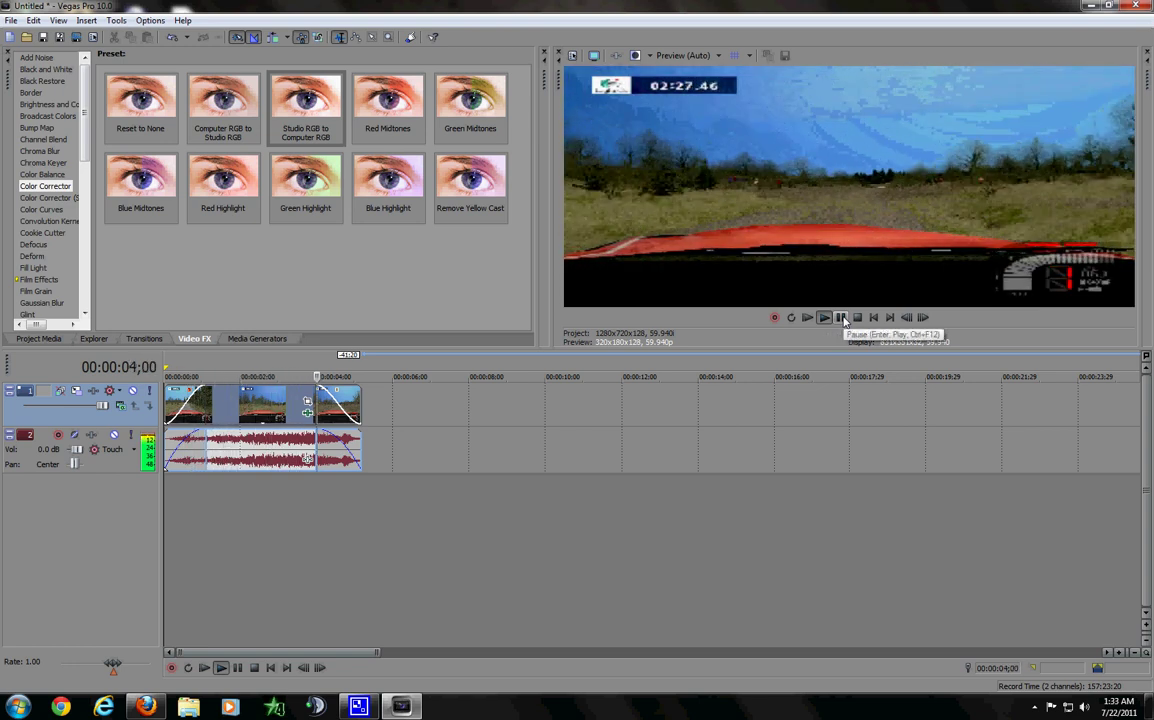
pyautogui.click(842, 318)
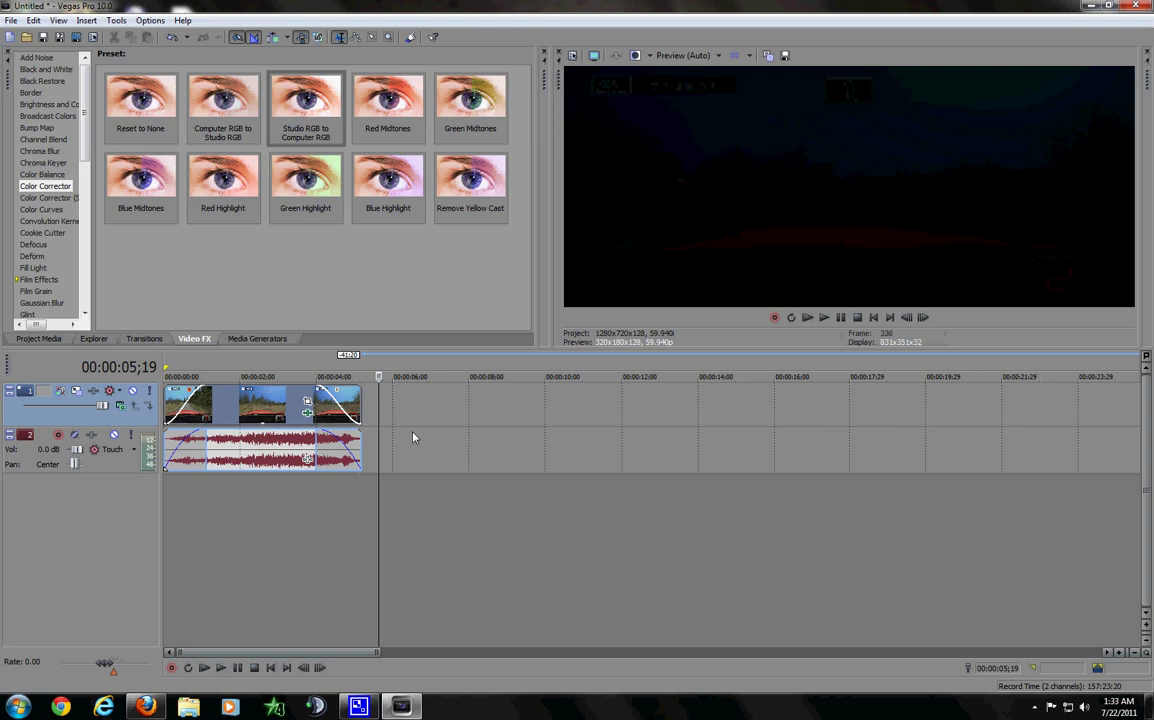
pyautogui.click(225, 378)
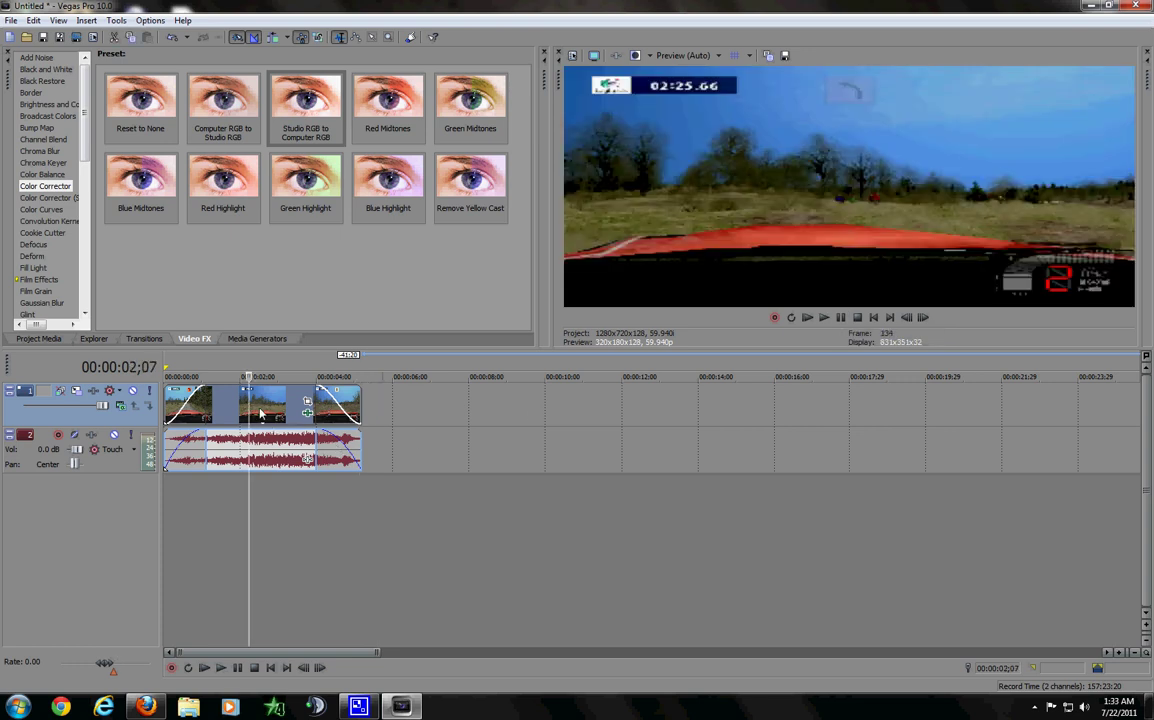
pyautogui.click(231, 420)
pyautogui.press('space')
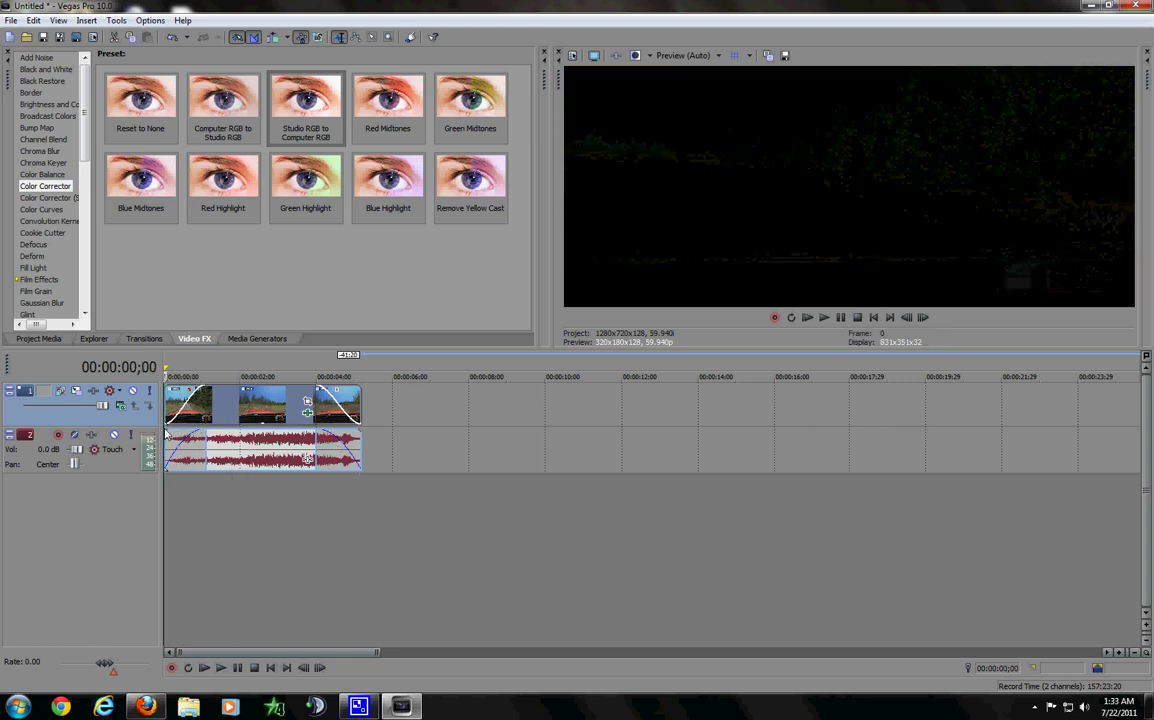
pyautogui.press('space')
pyautogui.moveTo(231, 428); pyautogui.dragTo(166, 418)
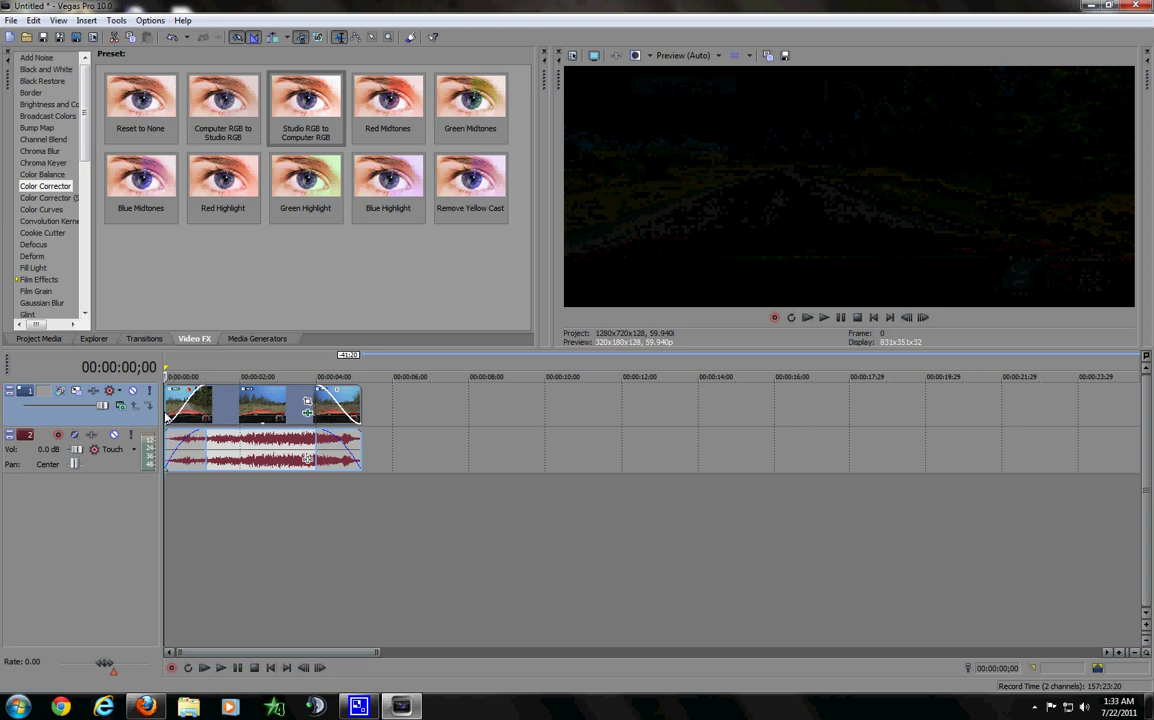
# Start a Render As named '4th tut' using the custom sexy HD Windows Media Video template
pyautogui.click(12, 20)
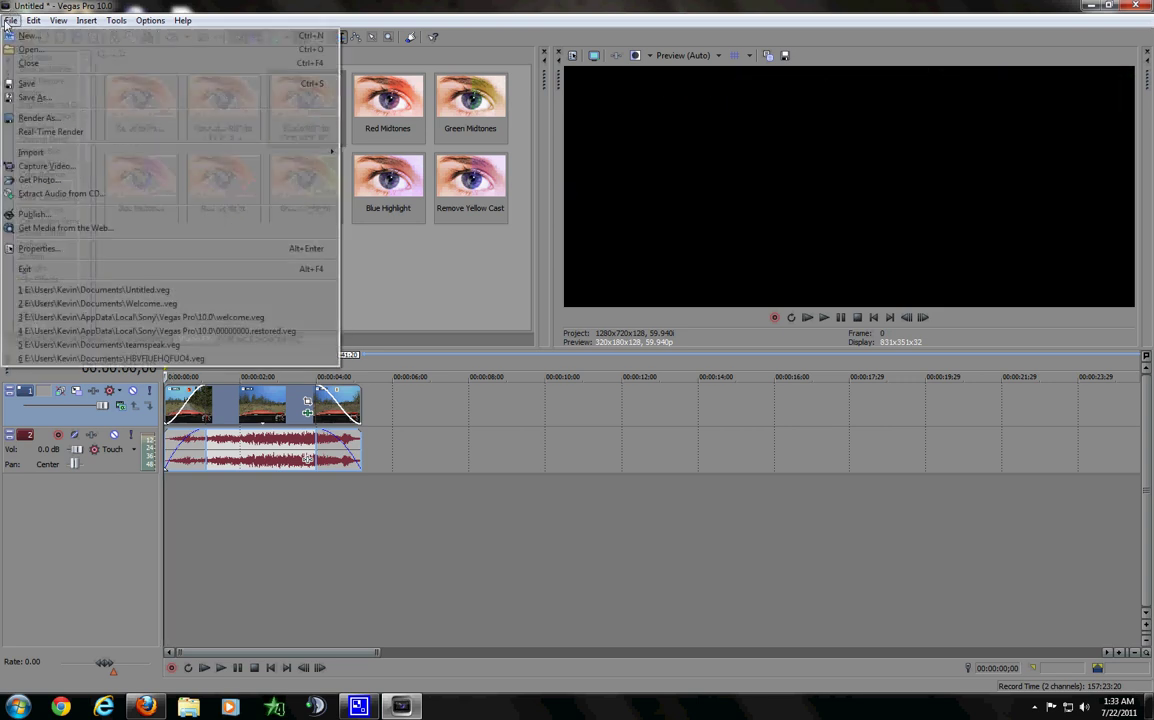
pyautogui.click(79, 124)
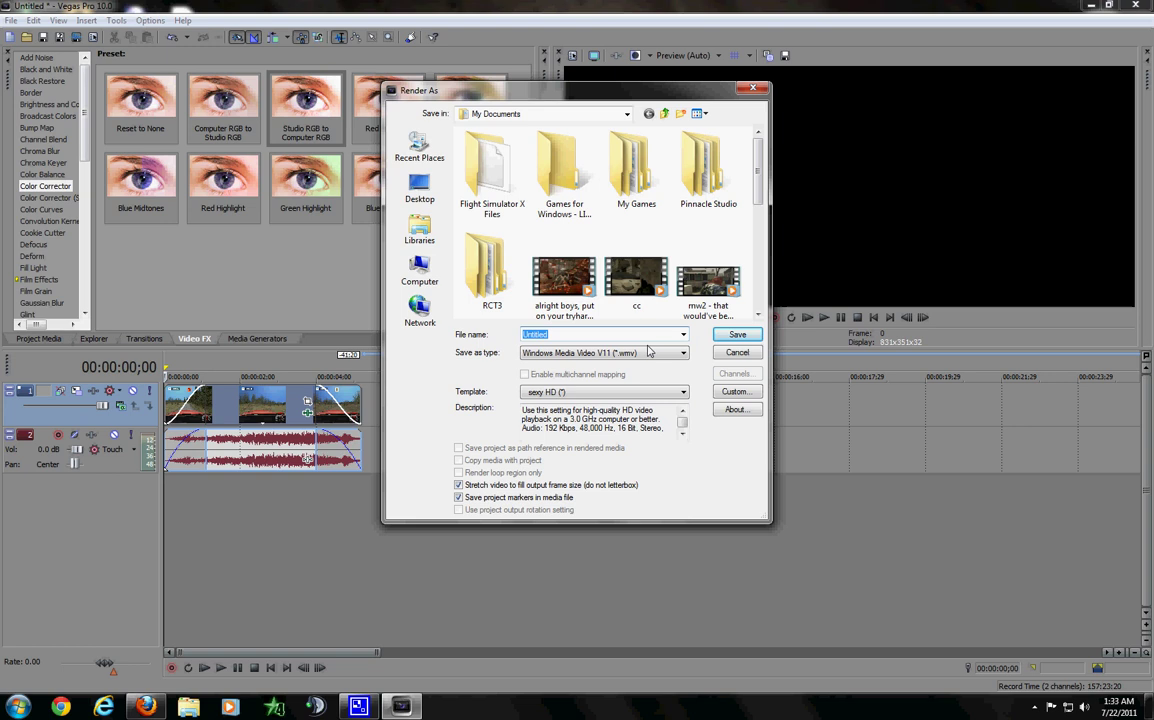
pyautogui.write('4th tut')
pyautogui.click(551, 400)
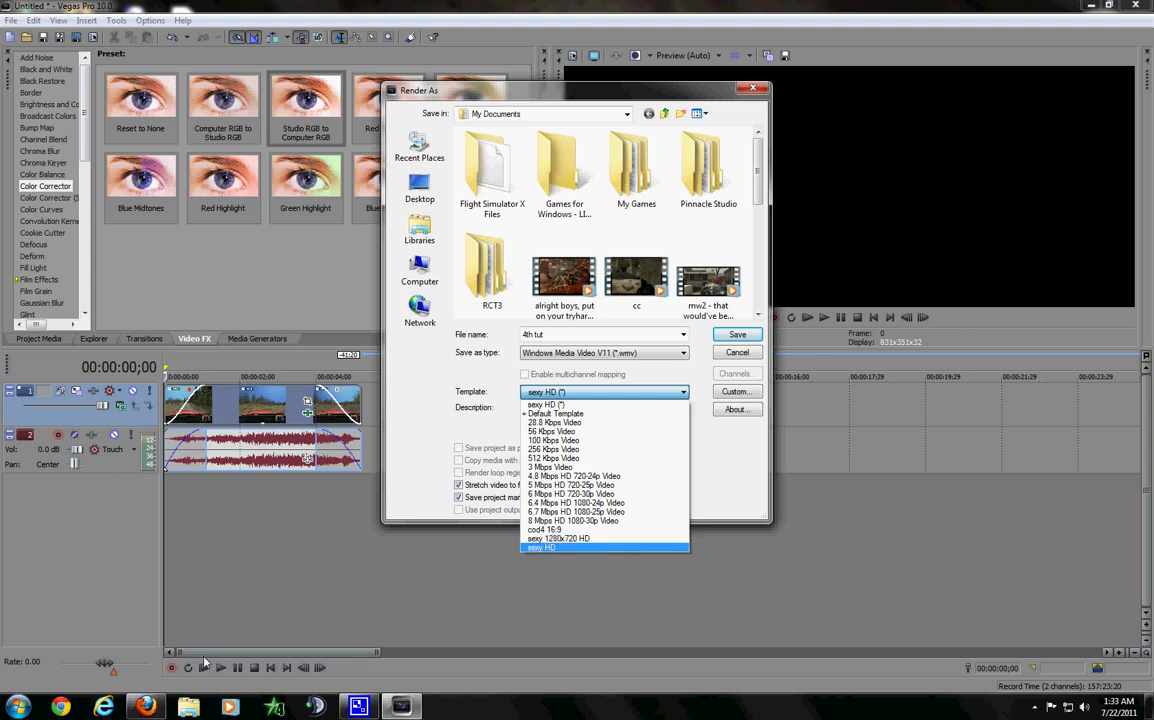
pyautogui.click(612, 541)
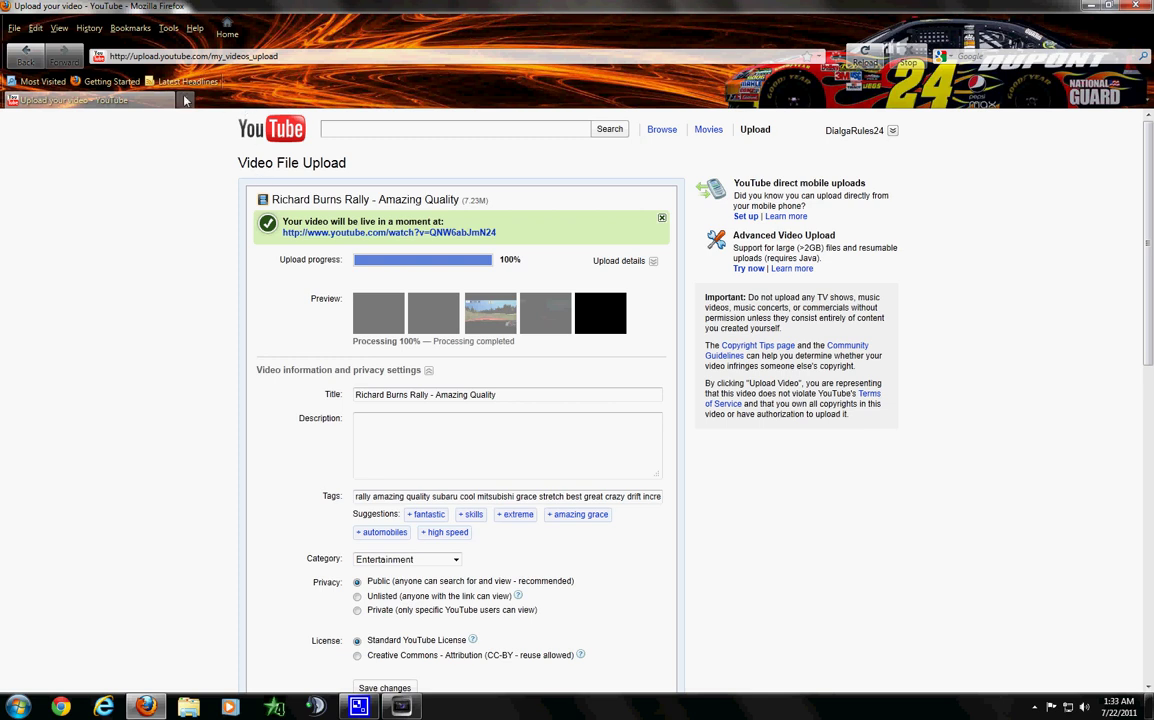
# Open the earlier 'Richard Burns Rally - AMAZING QUALITY' video in a new tab, pause it, and close the tab
pyautogui.click(186, 100)
pyautogui.write('youtu')
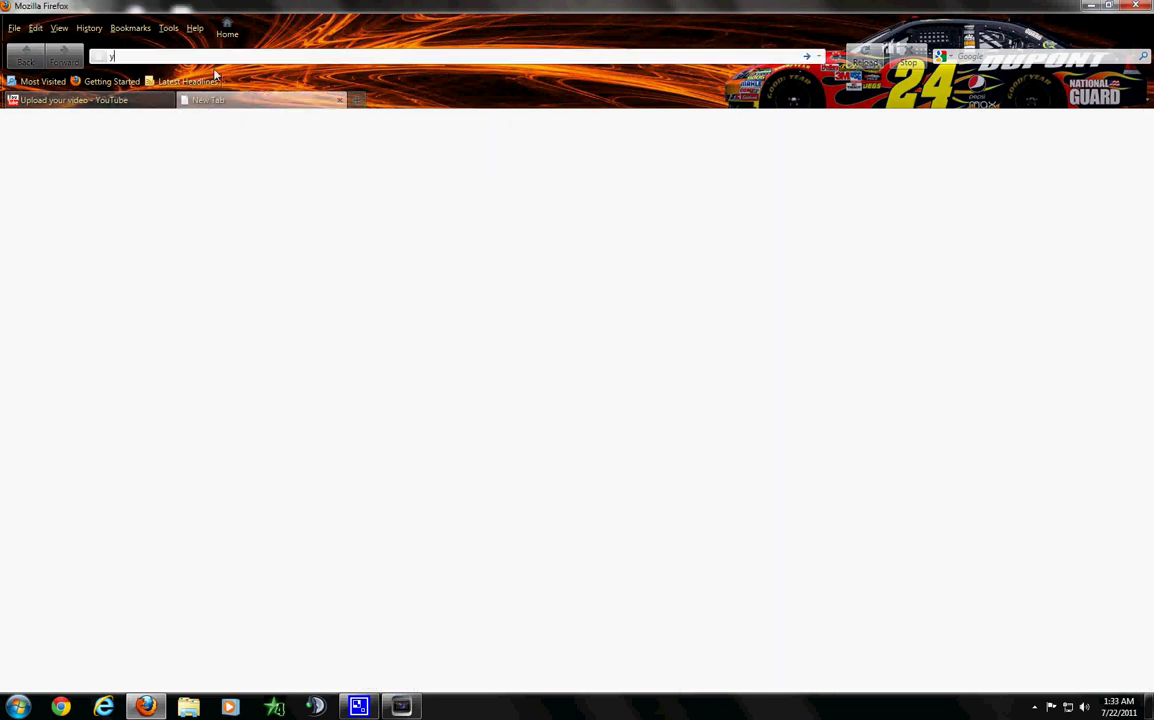
pyautogui.press('BackSpace')
pyautogui.press('BackSpace')
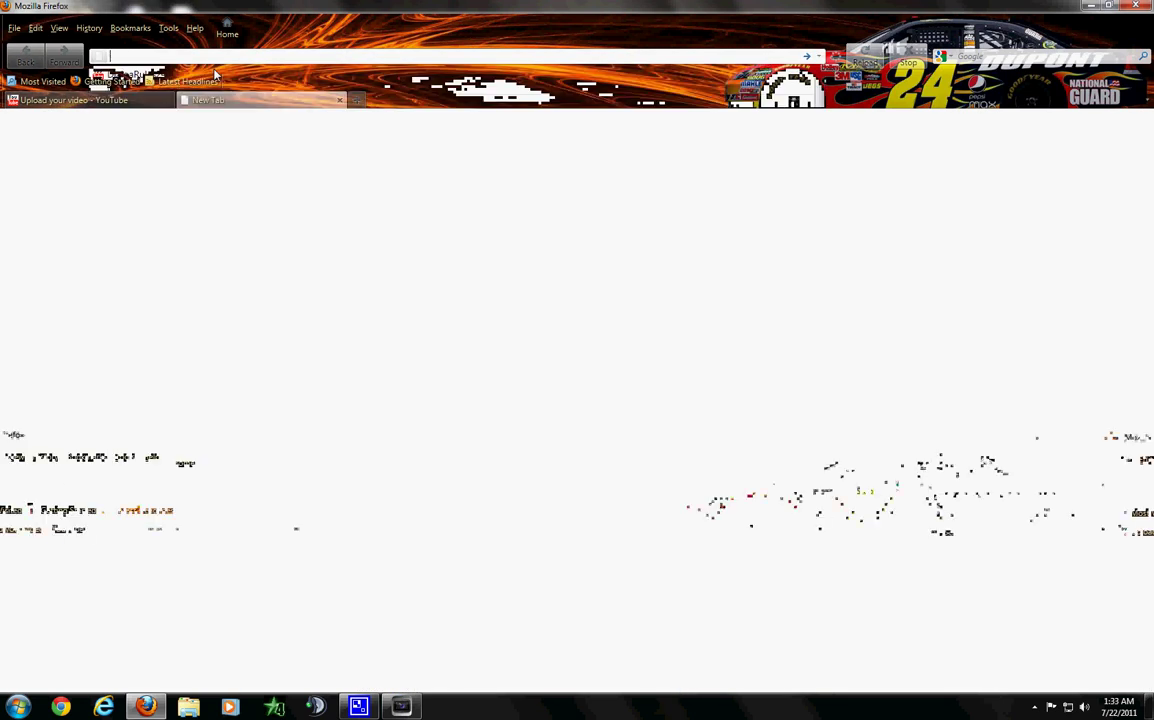
pyautogui.write('ri')
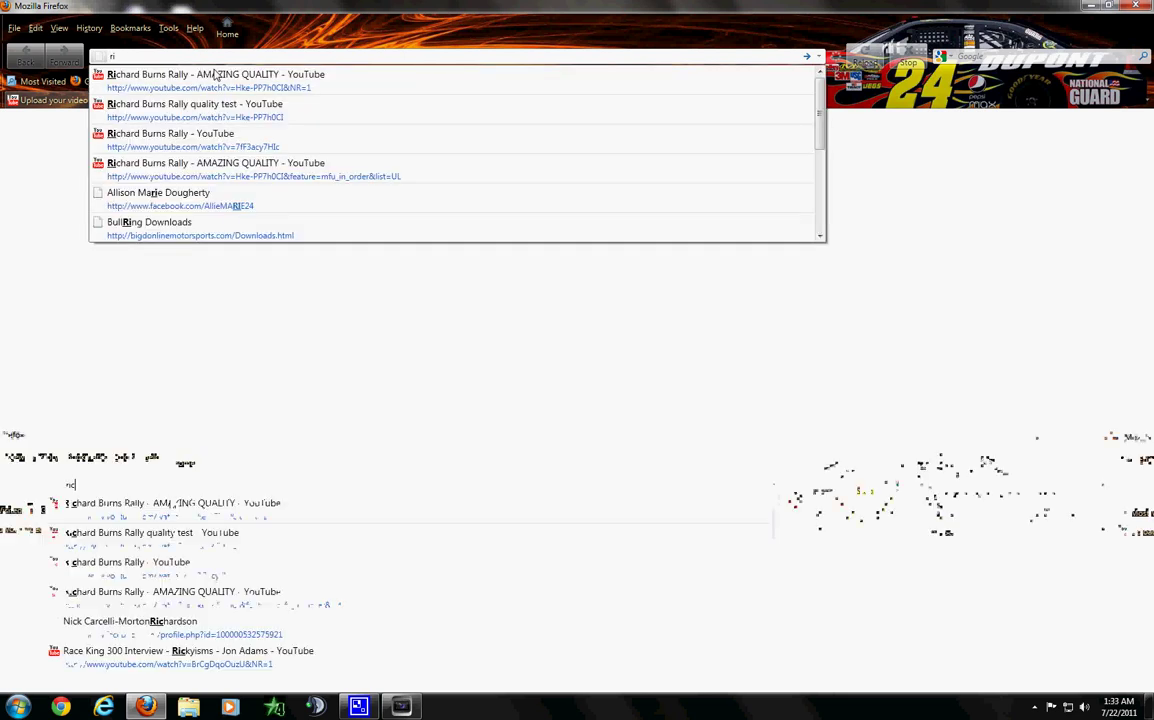
pyautogui.write('chard')
pyautogui.click(219, 76)
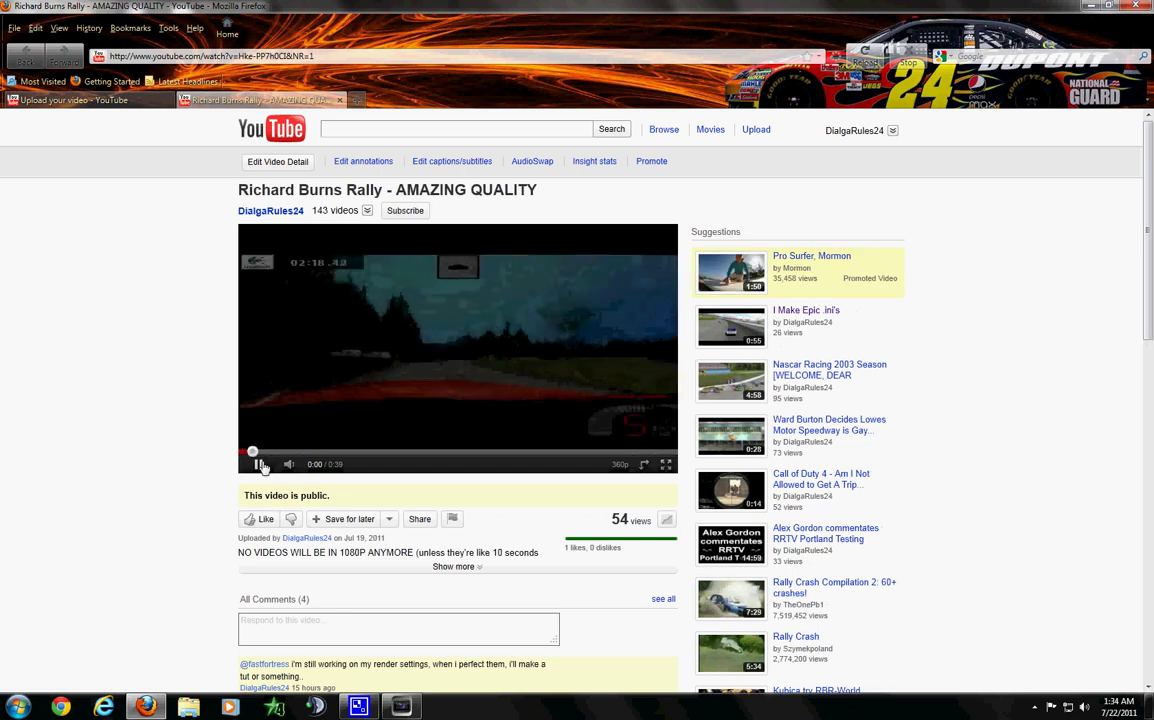
pyautogui.click(400, 350)
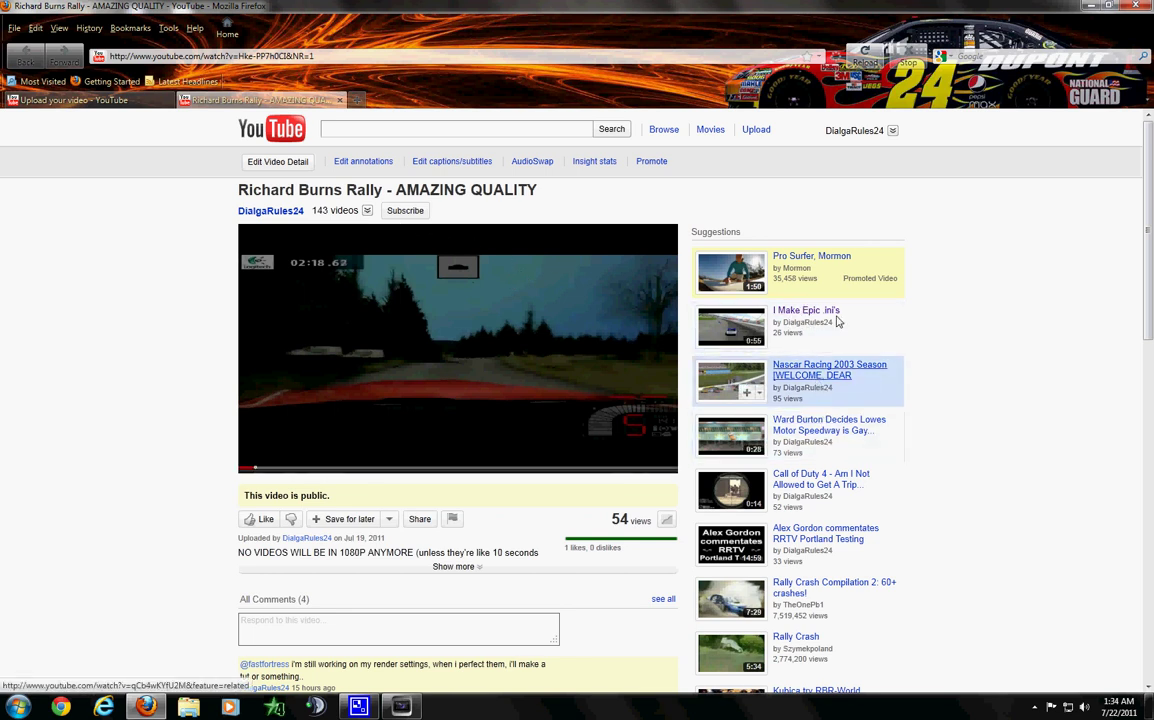
pyautogui.click(340, 101)
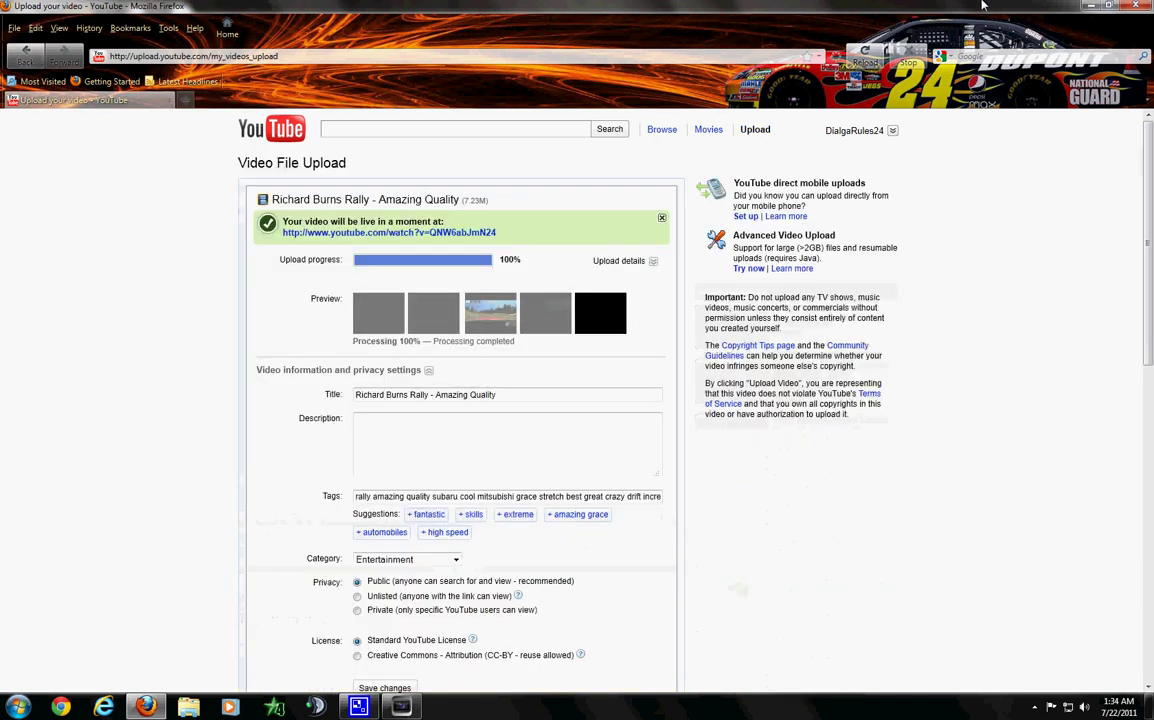
# Return to Vegas and set the sexy HD template's custom video image size to 1440x1080
pyautogui.click(1090, 7)
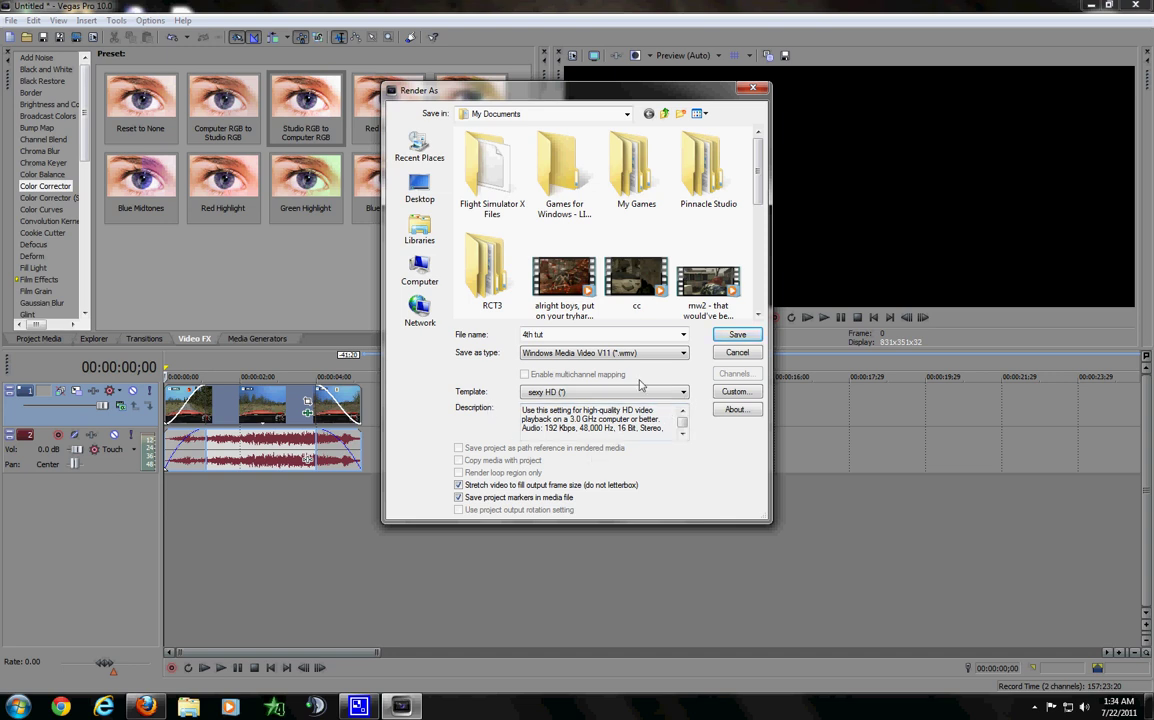
pyautogui.click(733, 391)
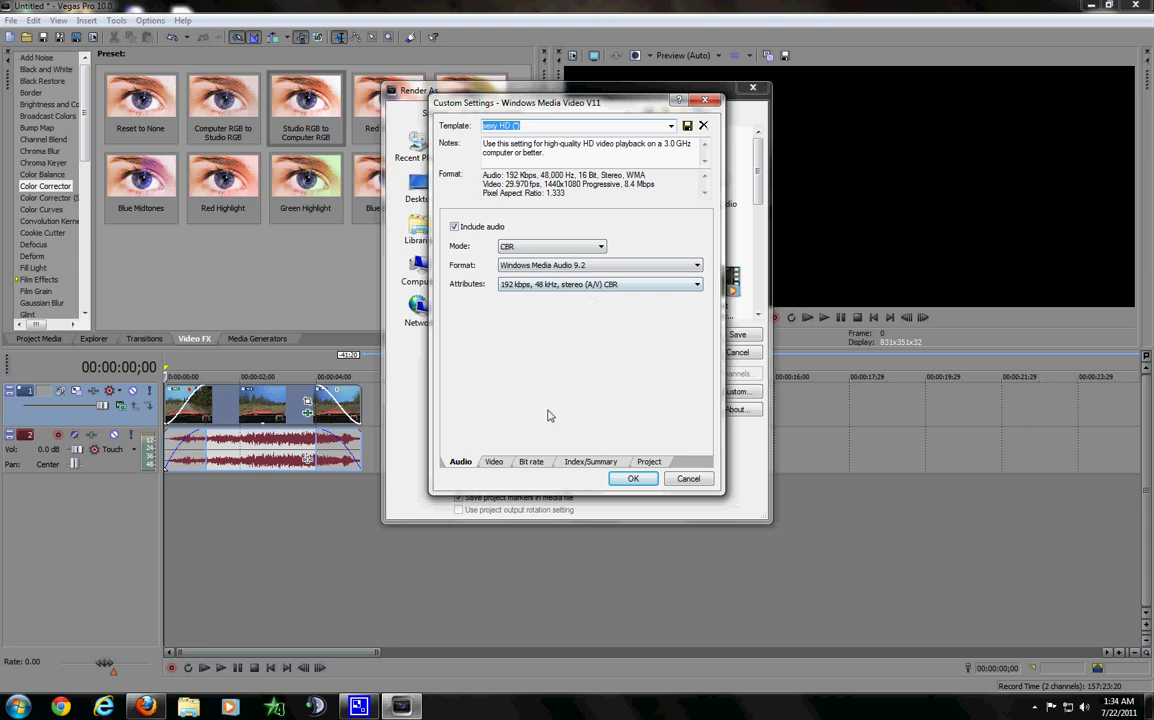
pyautogui.click(498, 463)
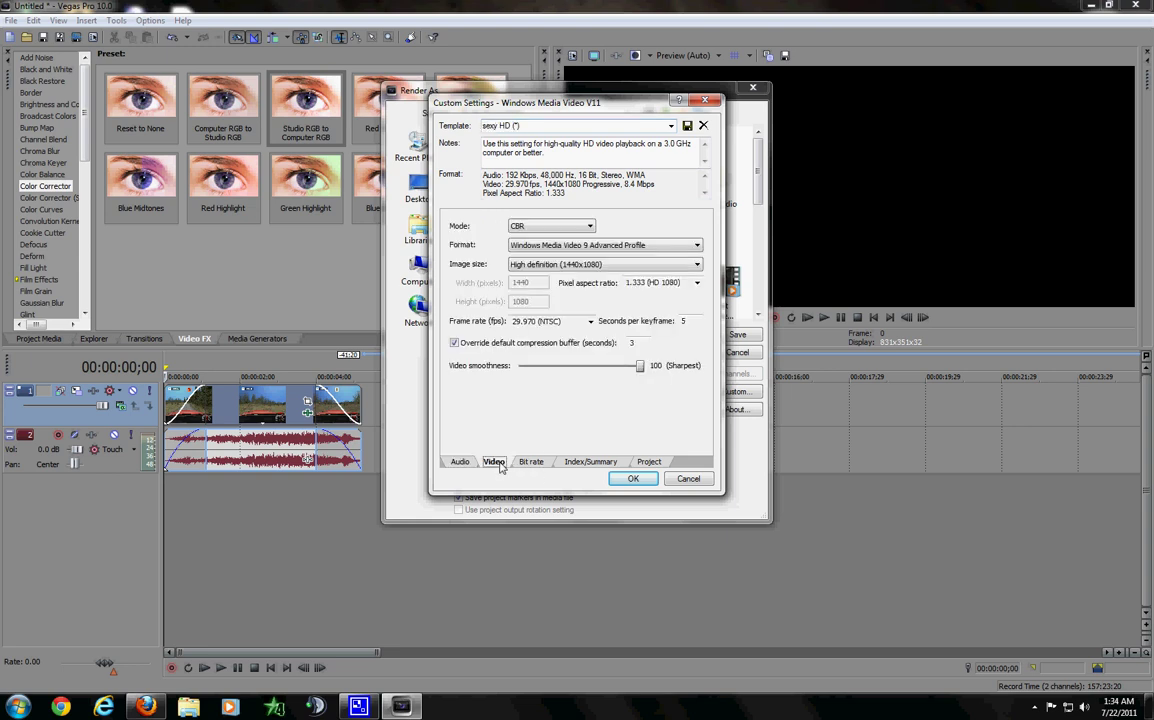
pyautogui.click(593, 268)
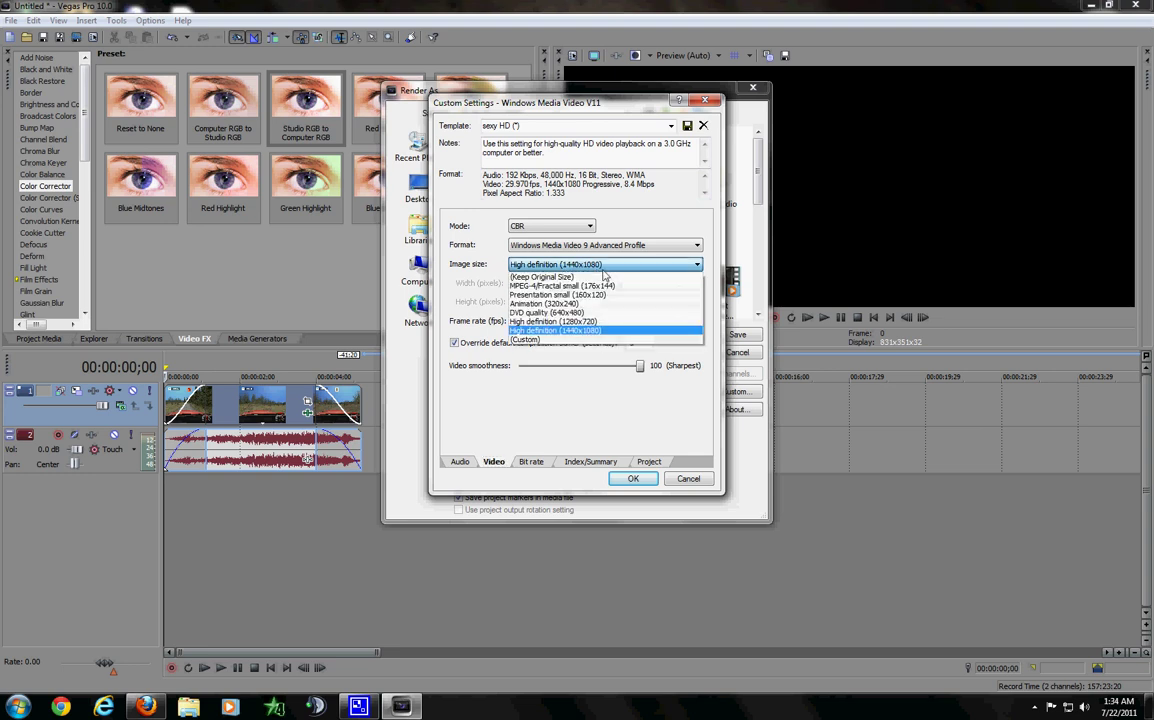
pyautogui.click(592, 331)
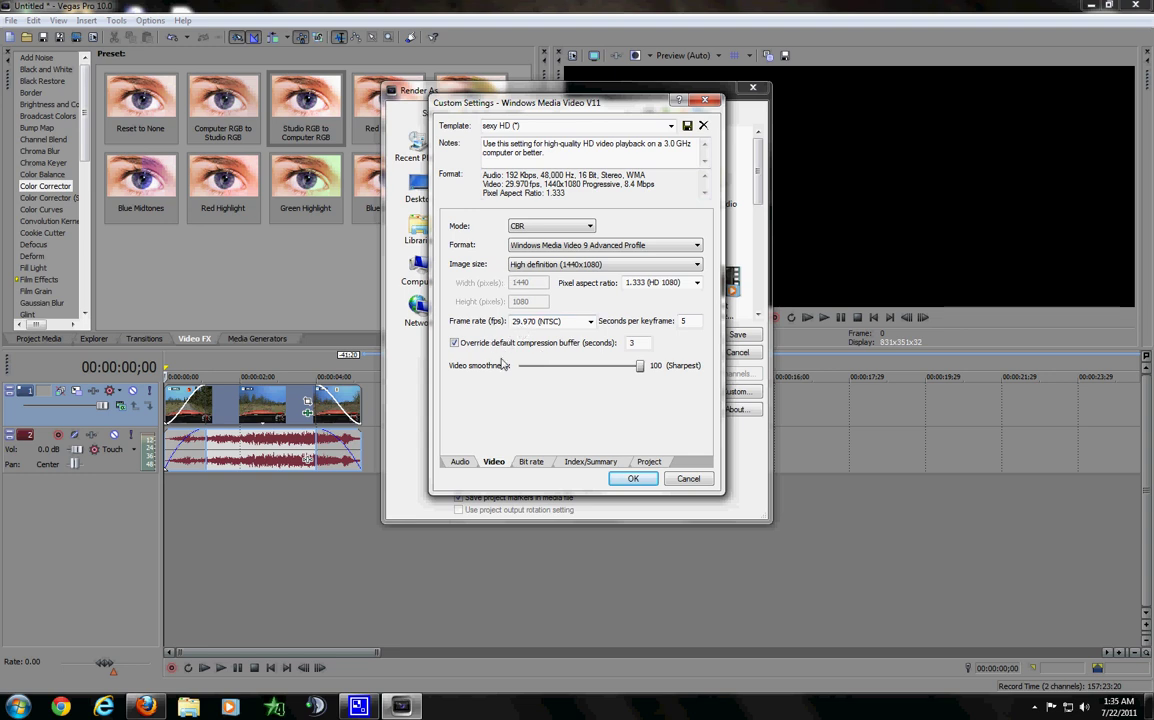
# Accept the custom template, start rendering to 4th tut.wmv, and return to YouTube in Firefox
pyautogui.click(633, 479)
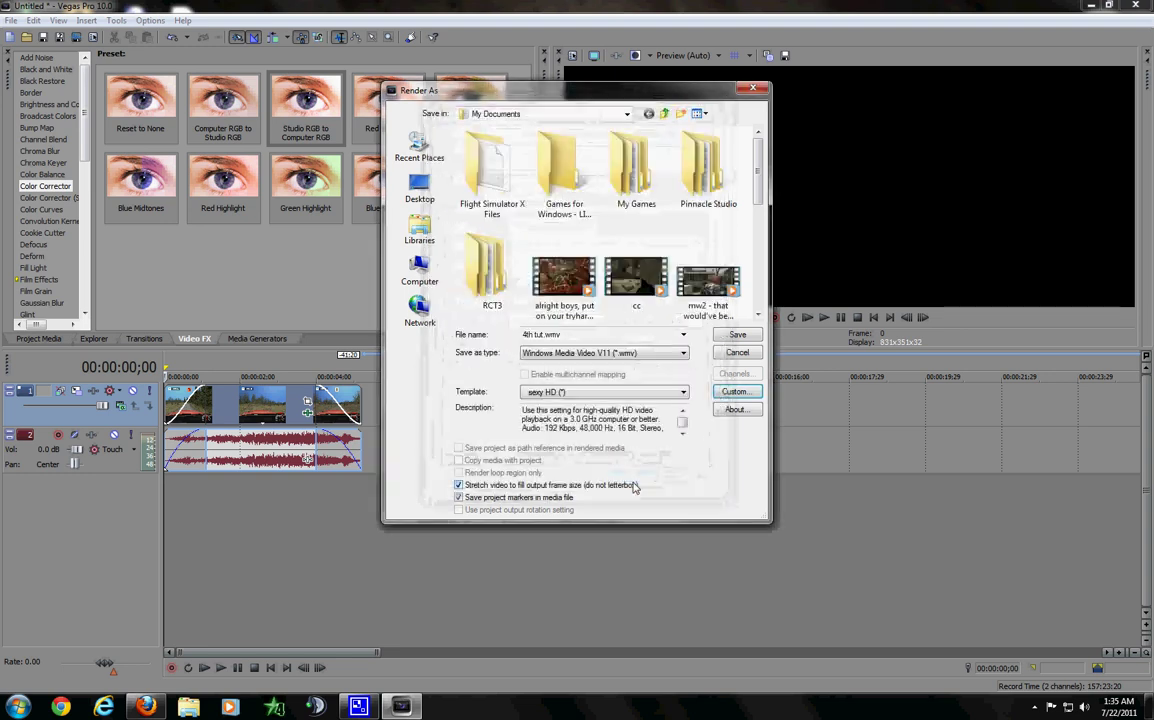
pyautogui.click(737, 336)
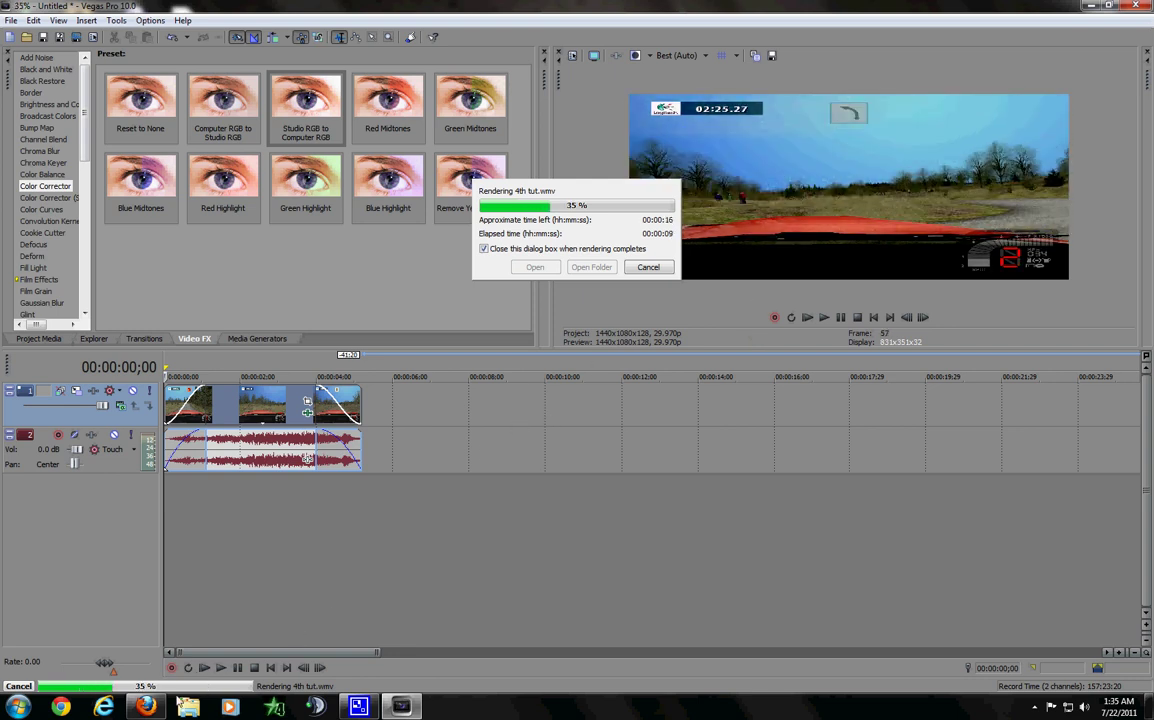
pyautogui.click(146, 706)
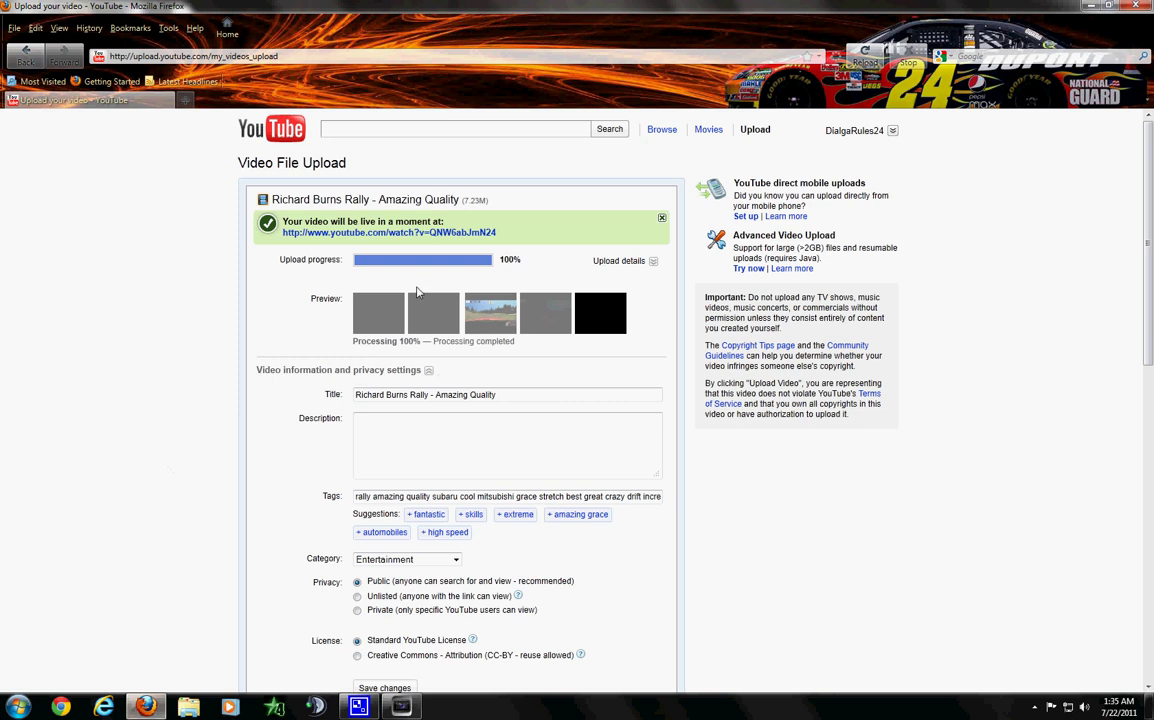
# Dismiss all five suggested tags and save the upload's changes
pyautogui.click(430, 516)
pyautogui.click(425, 515)
pyautogui.click(425, 515)
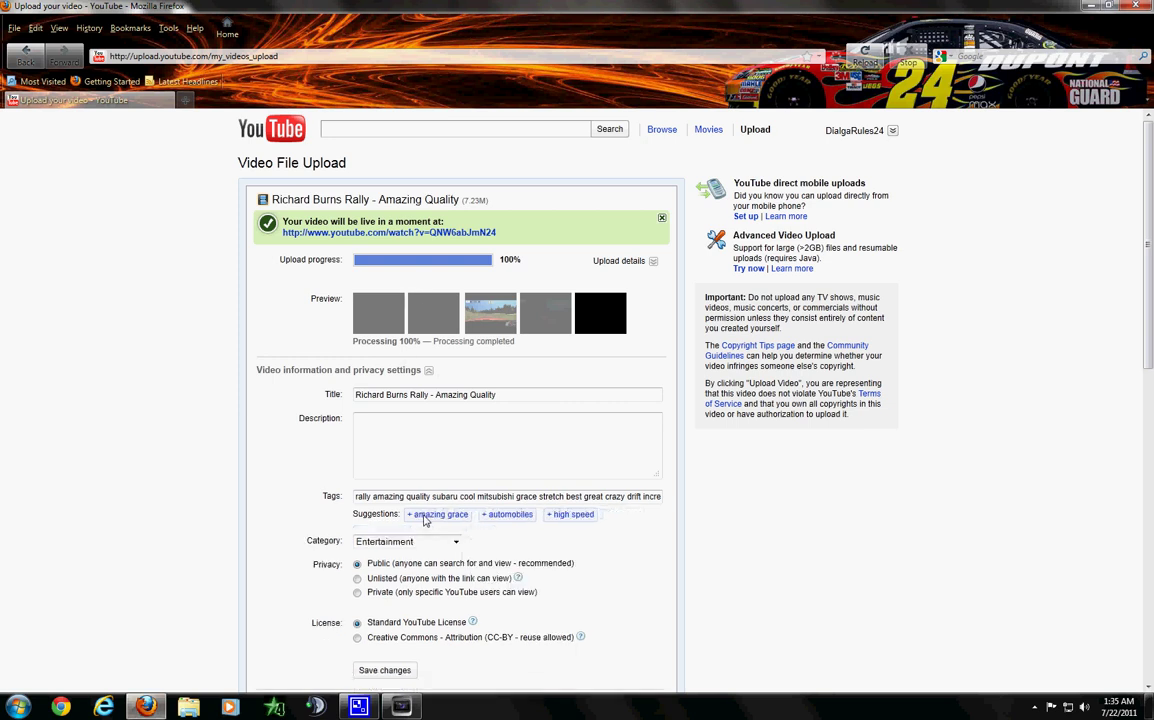
pyautogui.click(422, 516)
pyautogui.click(424, 516)
pyautogui.click(428, 515)
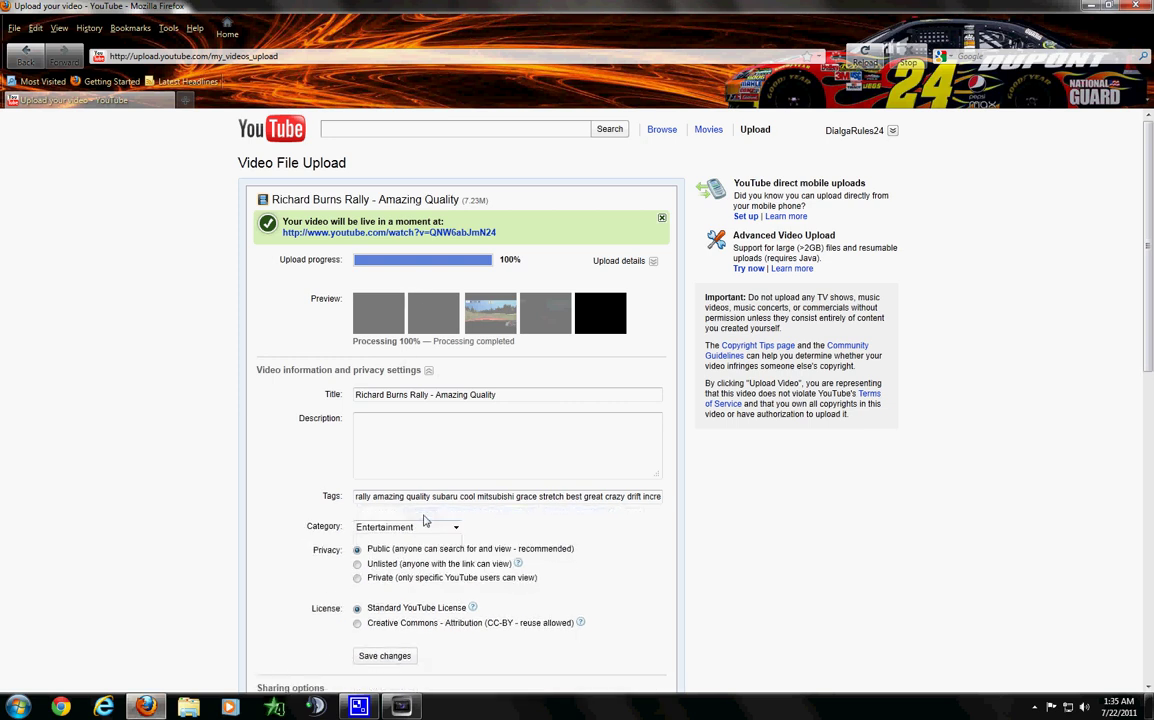
pyautogui.click(385, 667)
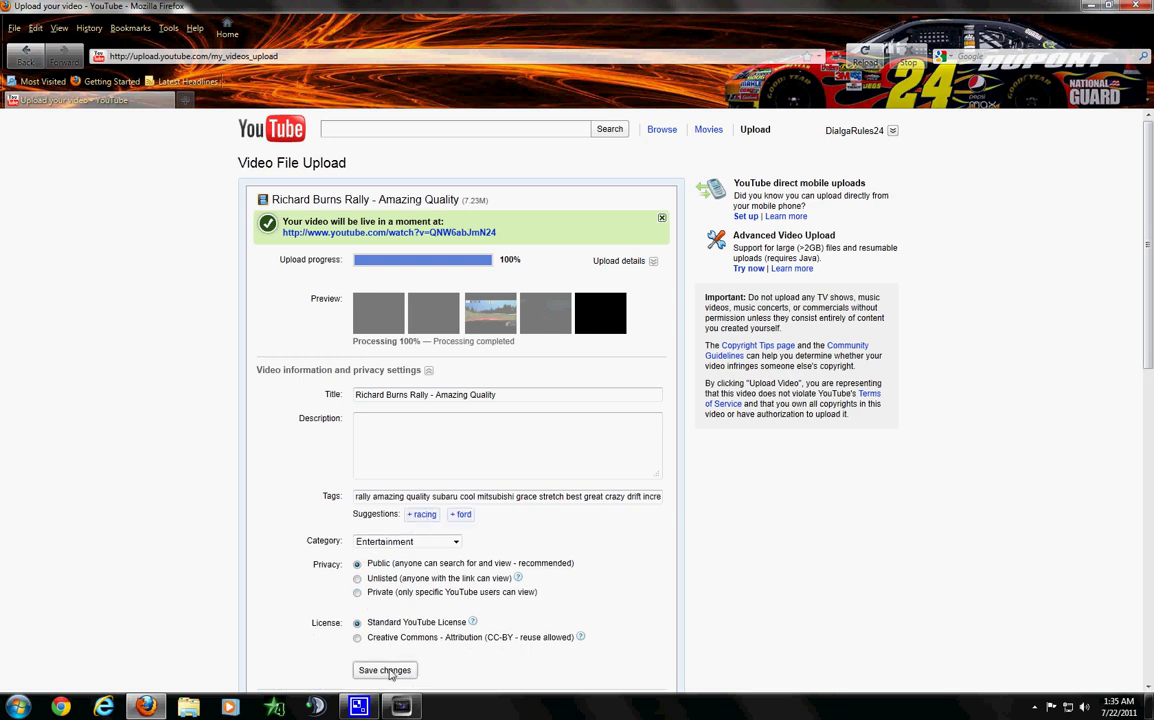
# Watch the new Richard Burns Rally - Amazing Quality video with volume at zero, then pause it
pyautogui.click(400, 233)
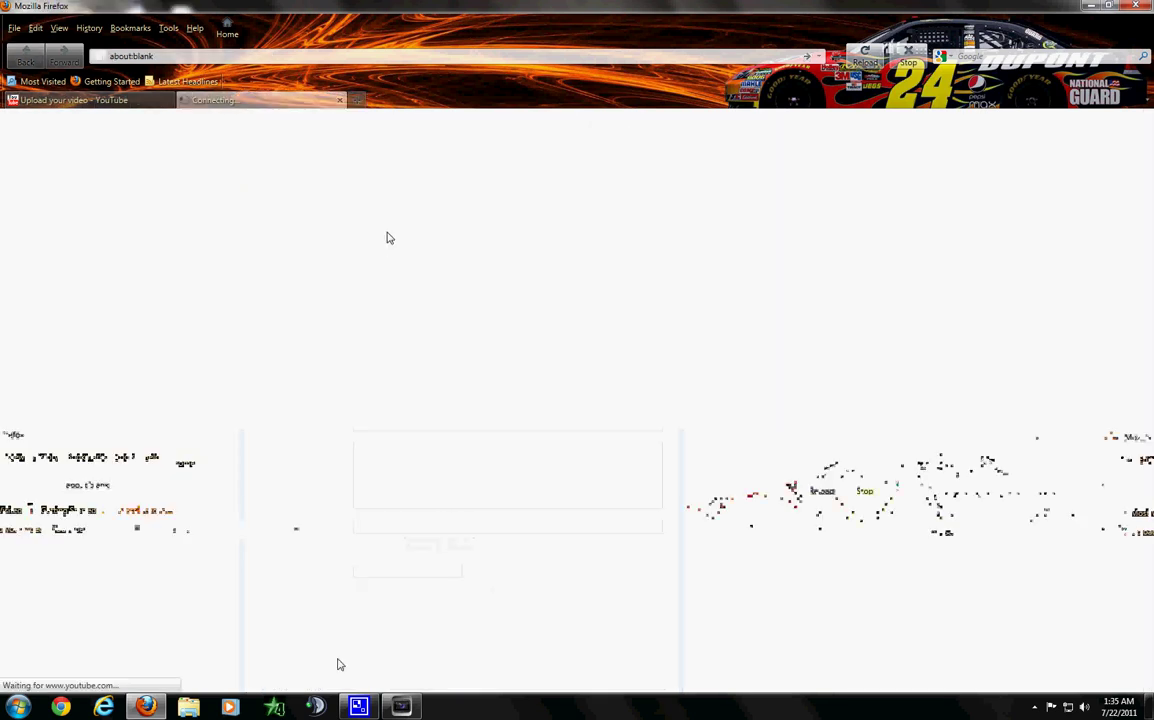
pyautogui.moveTo(301, 468)
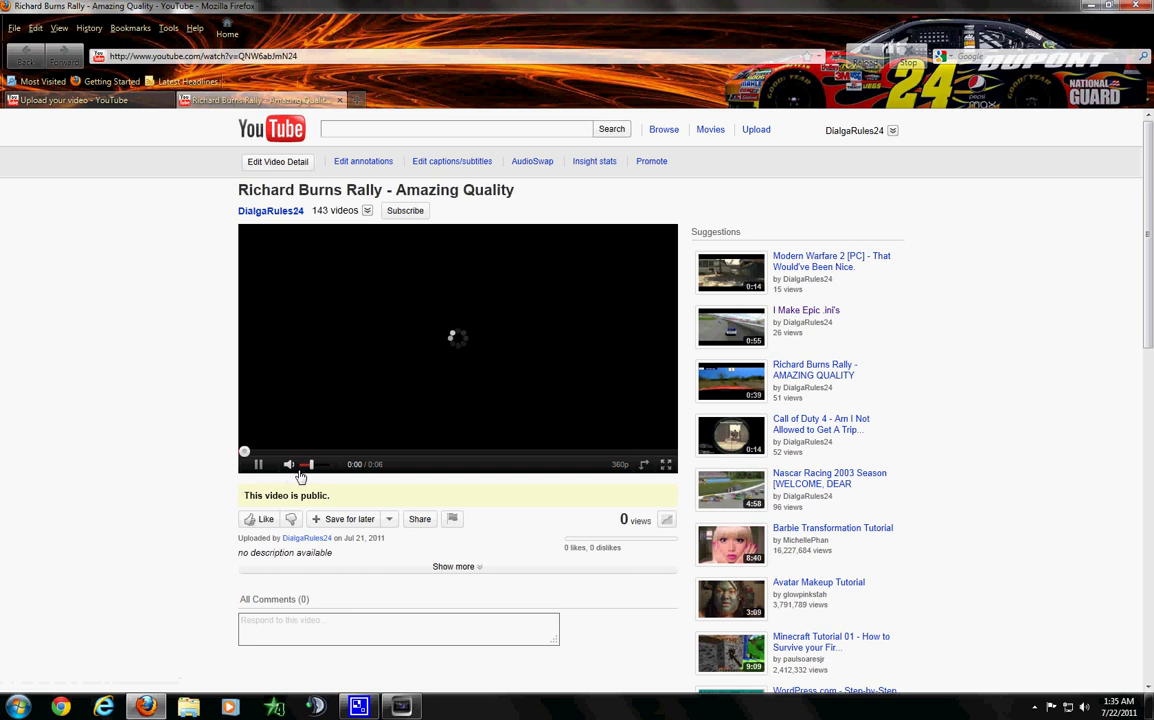
pyautogui.moveTo(318, 468); pyautogui.dragTo(290, 470)
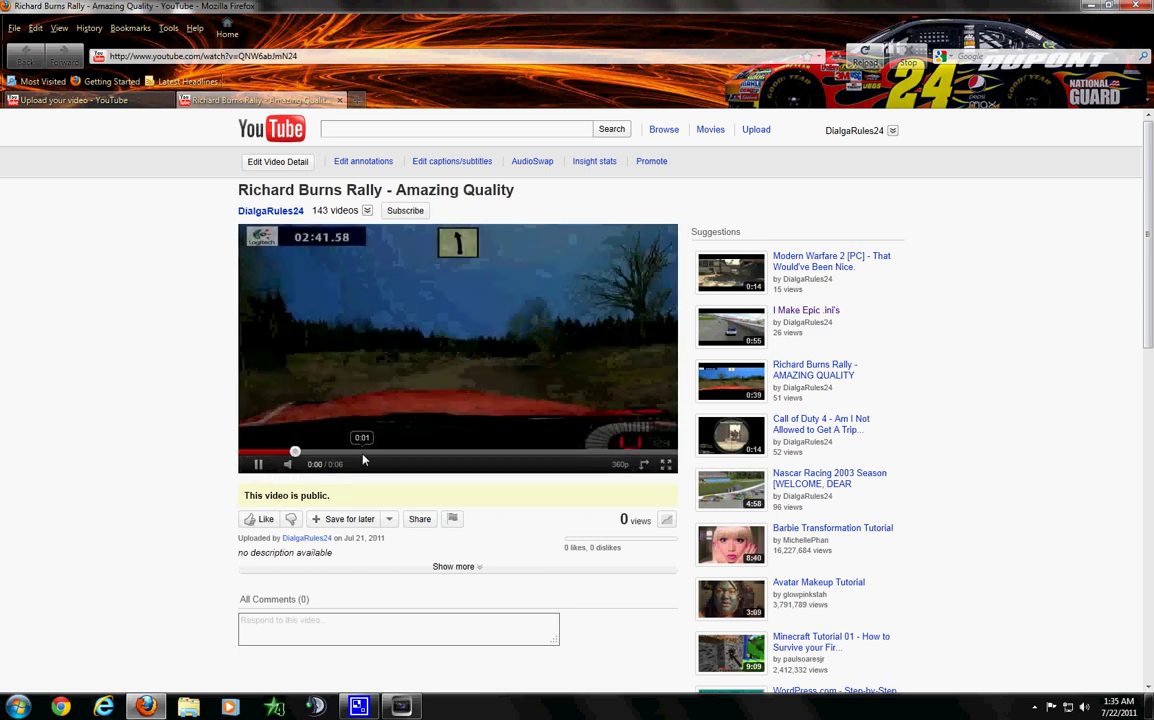
pyautogui.click(258, 466)
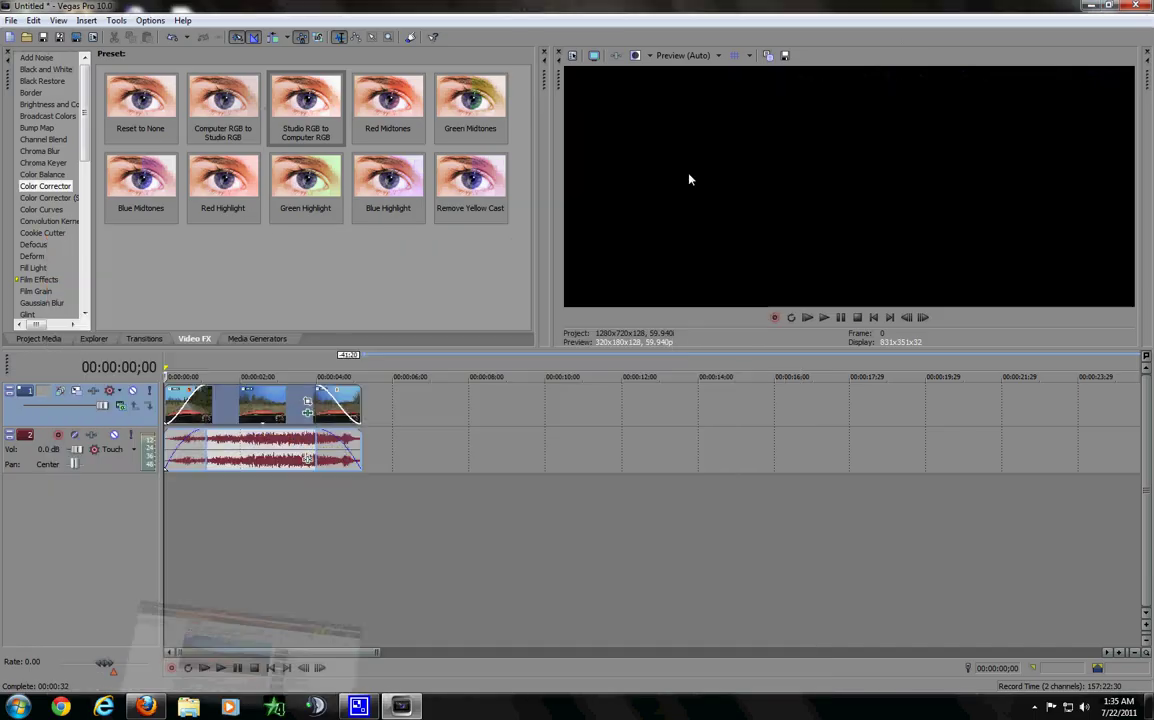
# Exit Vegas Pro 10.0, declining to save changes to the Untitled project
pyautogui.hotkey('alt', 'Tab')
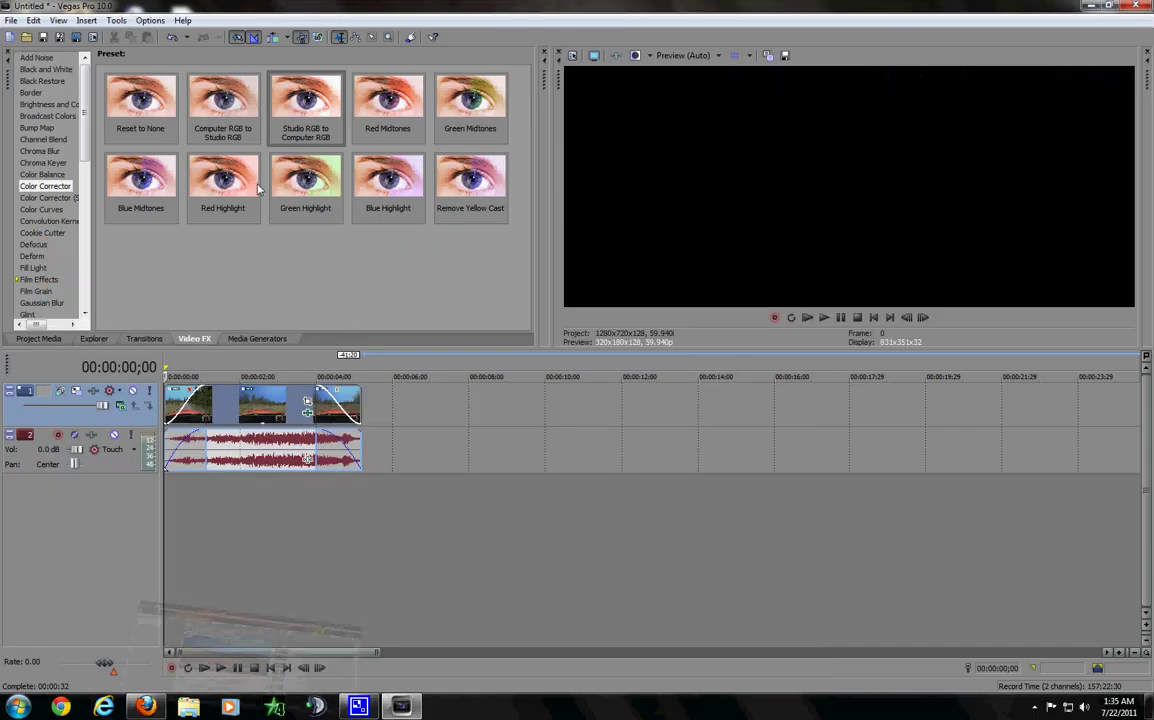
pyautogui.click(10, 20)
pyautogui.click(152, 12)
pyautogui.hotkey('alt', 'F4')
pyautogui.click(583, 284)
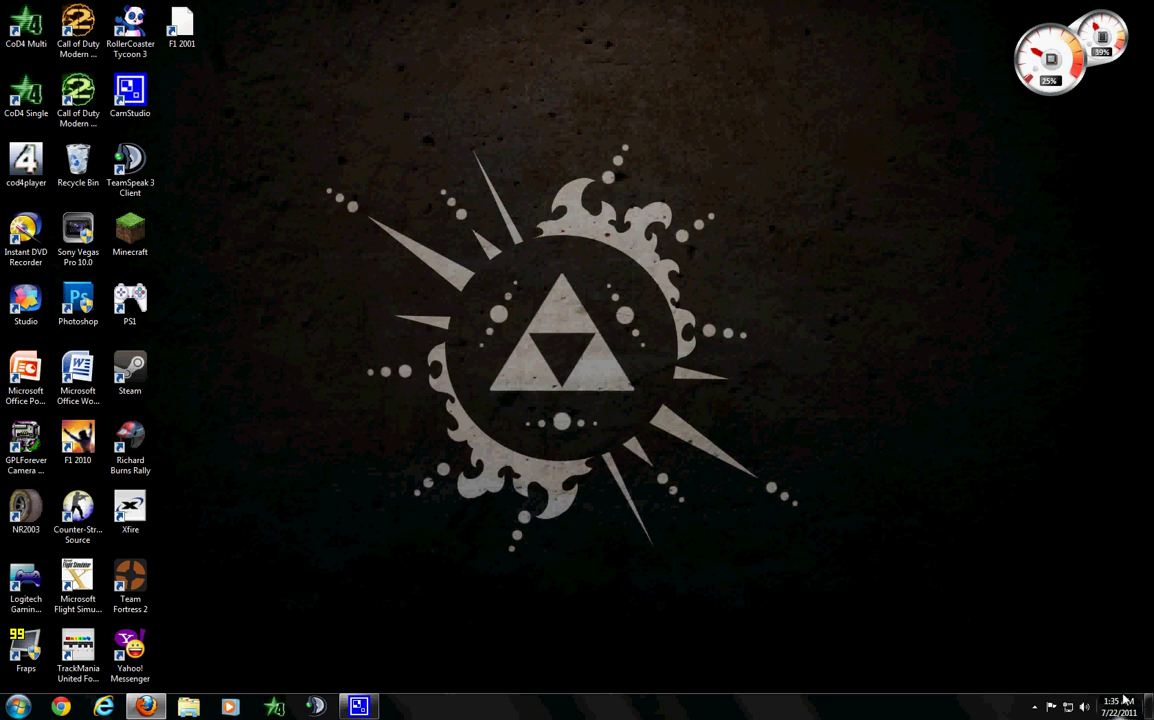
# Open the Documents library in Explorer and play the rendered 4th tut video
pyautogui.click(188, 707)
pyautogui.doubleClick(716, 204)
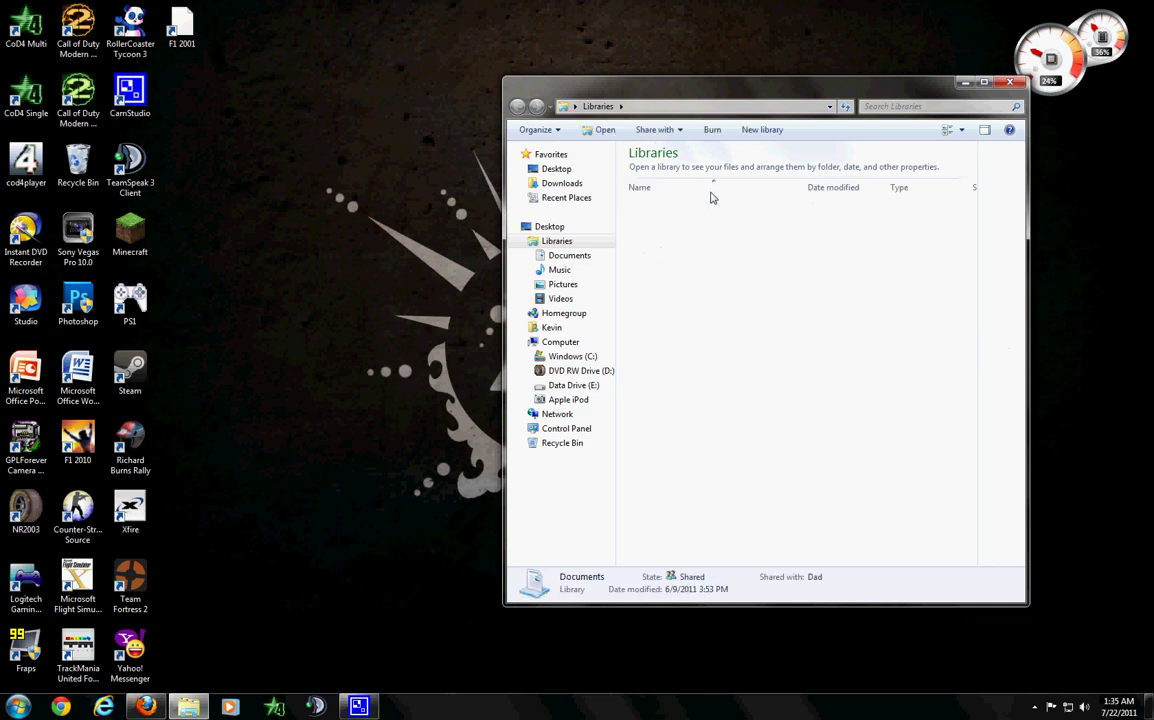
pyautogui.scroll(-1, 680, 360)
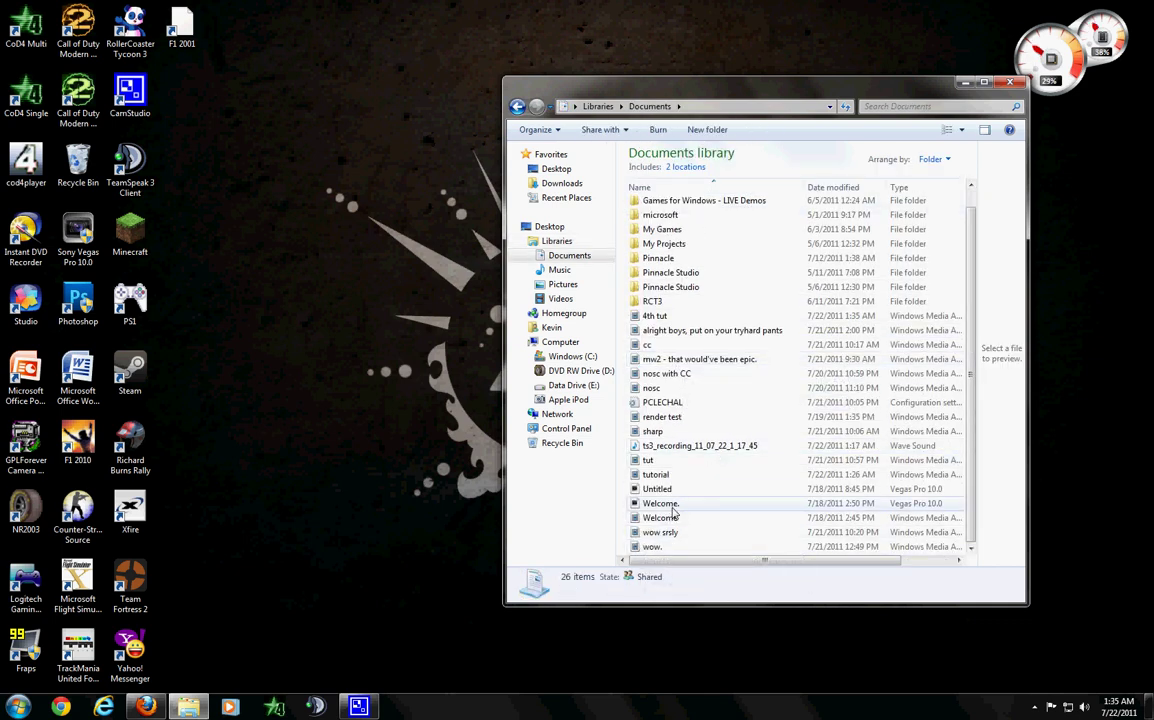
pyautogui.doubleClick(666, 320)
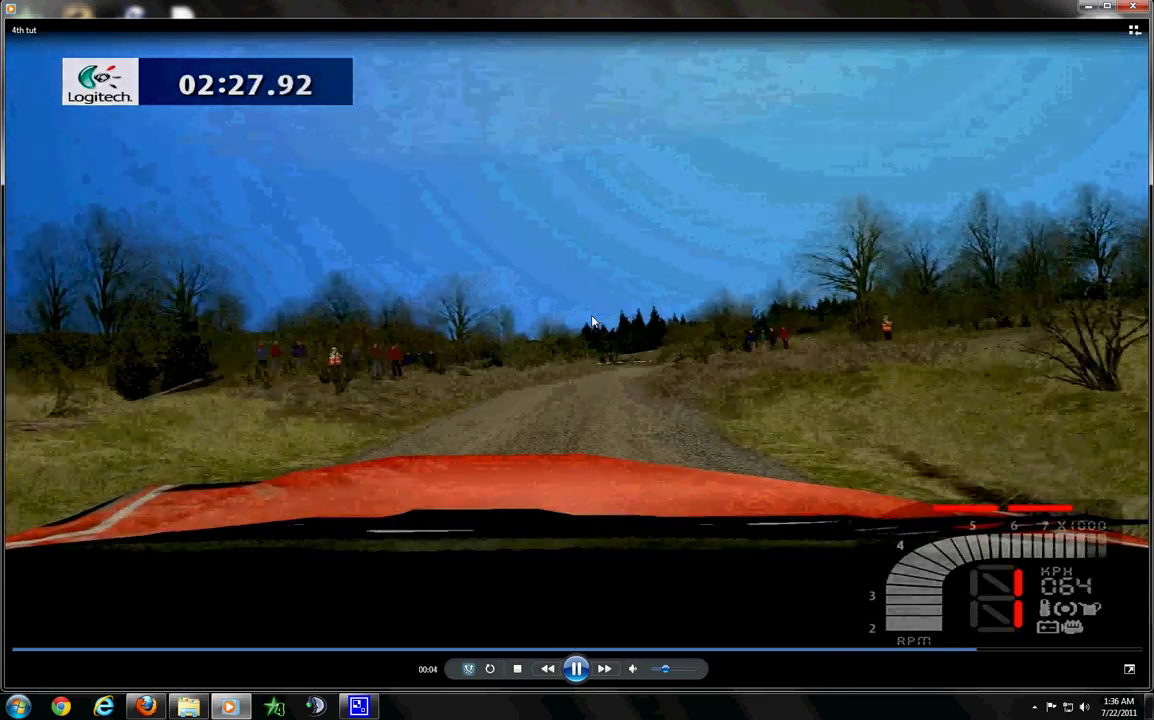
# Close Windows Media Player once 4th tut finishes playing
pyautogui.hotkey('alt', 'F4')
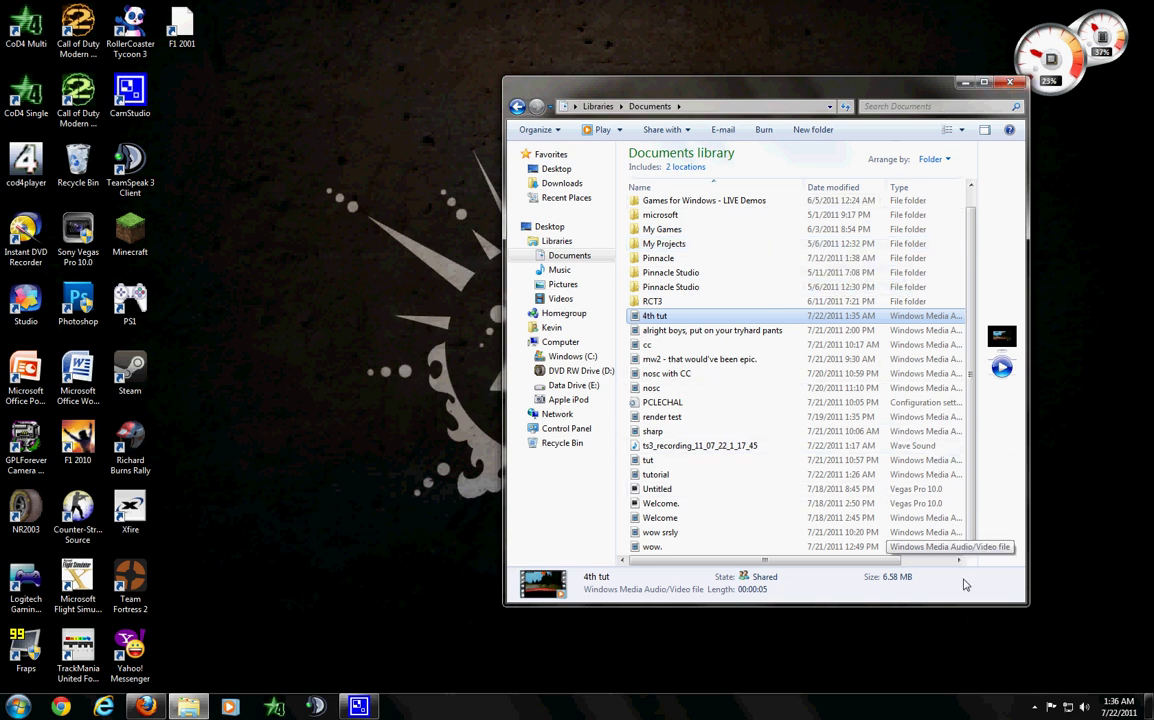
# Dismiss the stray search-box menu and expand the hidden tray icons to reach CamStudio
pyautogui.rightClick(993, 108)
pyautogui.press('Escape')
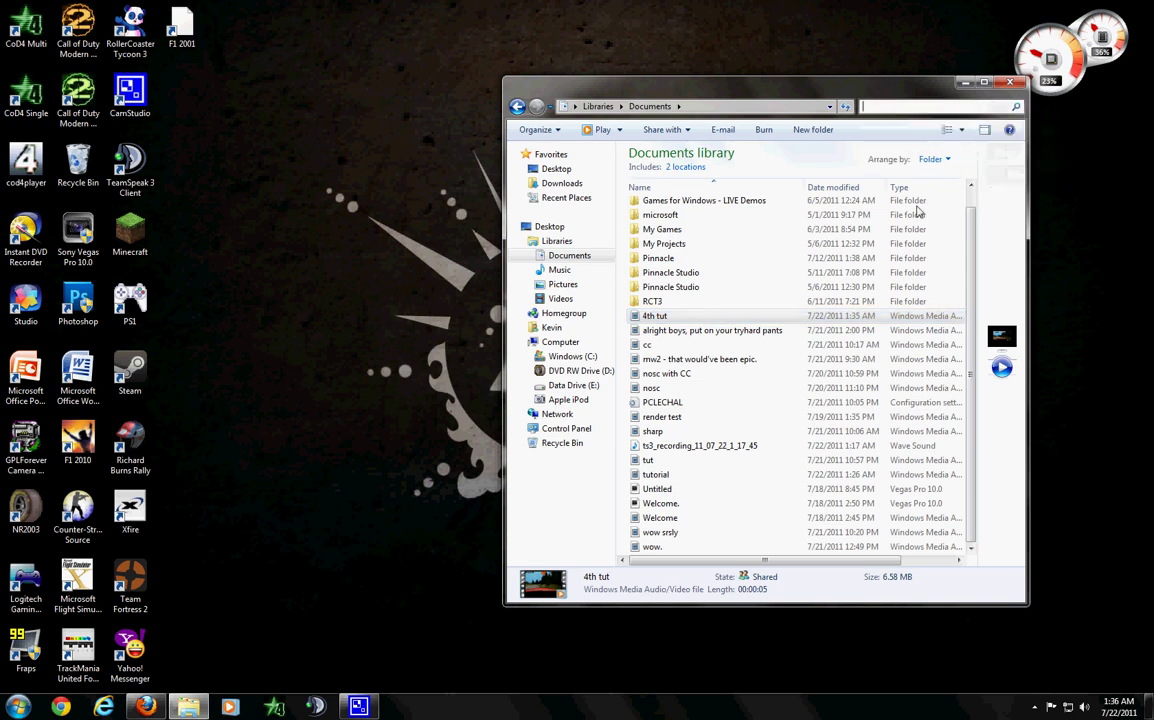
pyautogui.click(1035, 708)
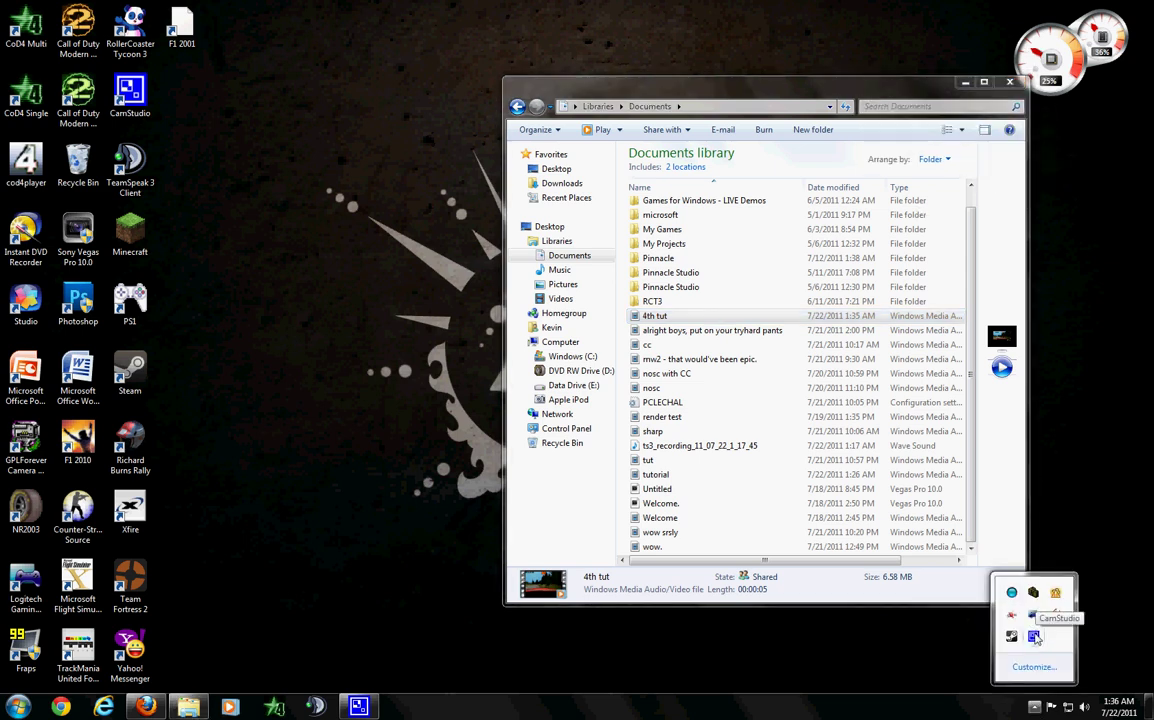